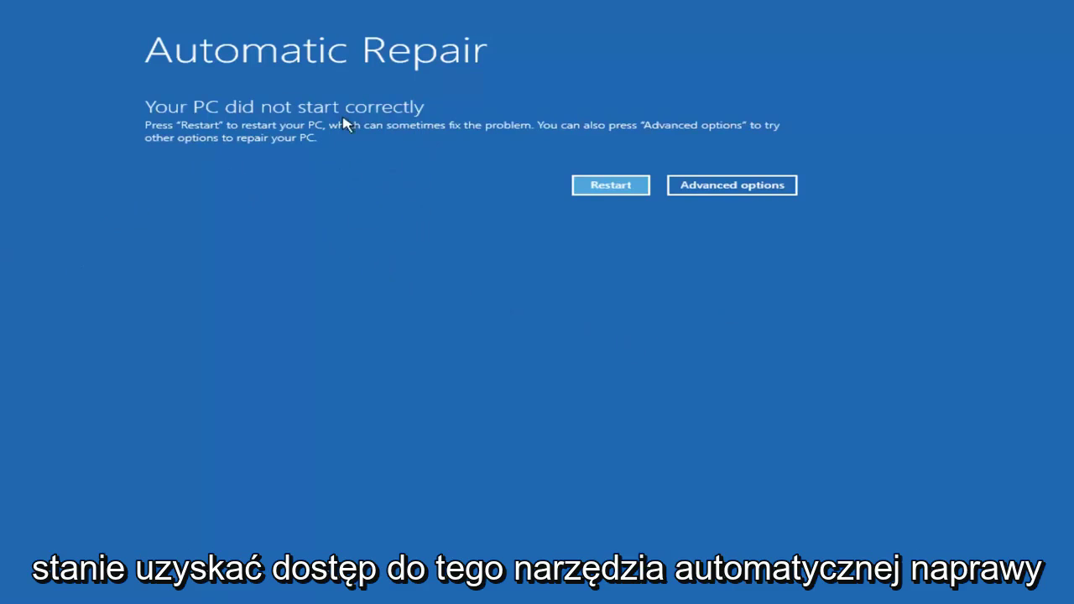
Go from Automatic Repair through Troubleshoot and Advanced options to launch System Restore.
click(720, 188)
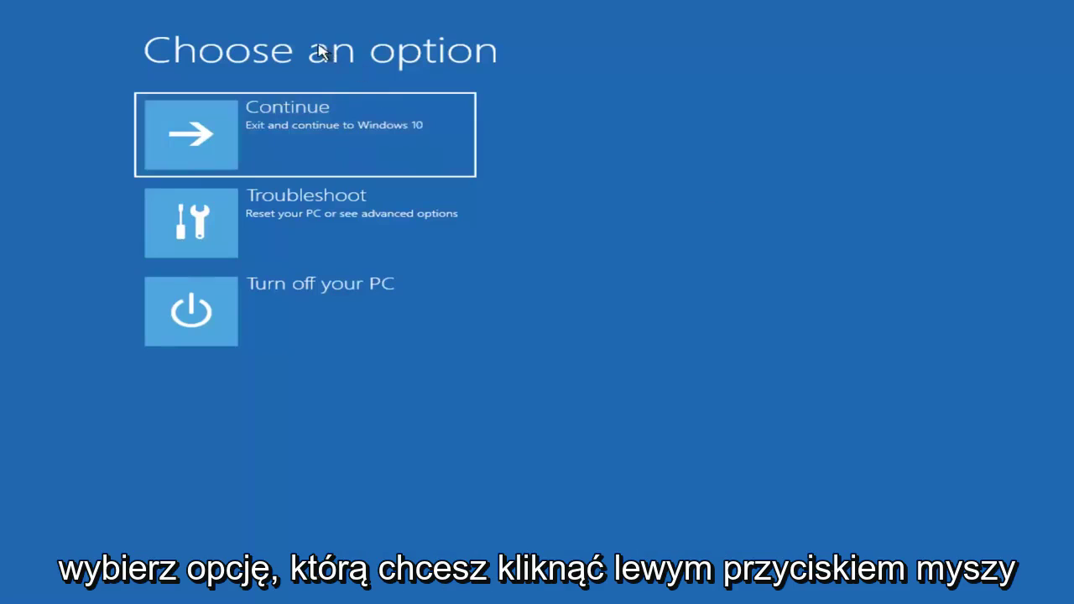
click(293, 231)
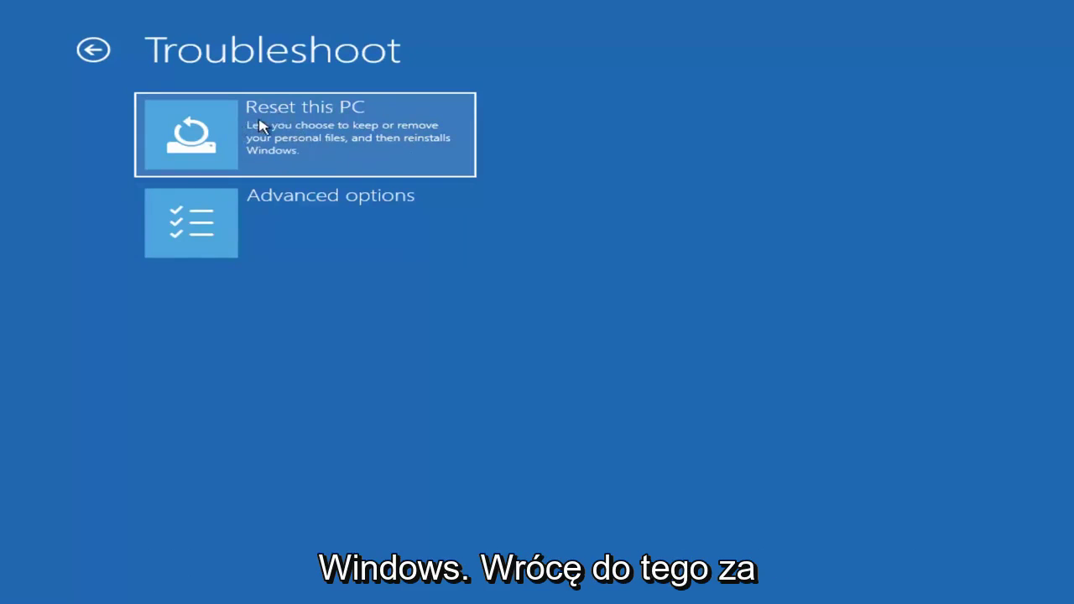
click(236, 233)
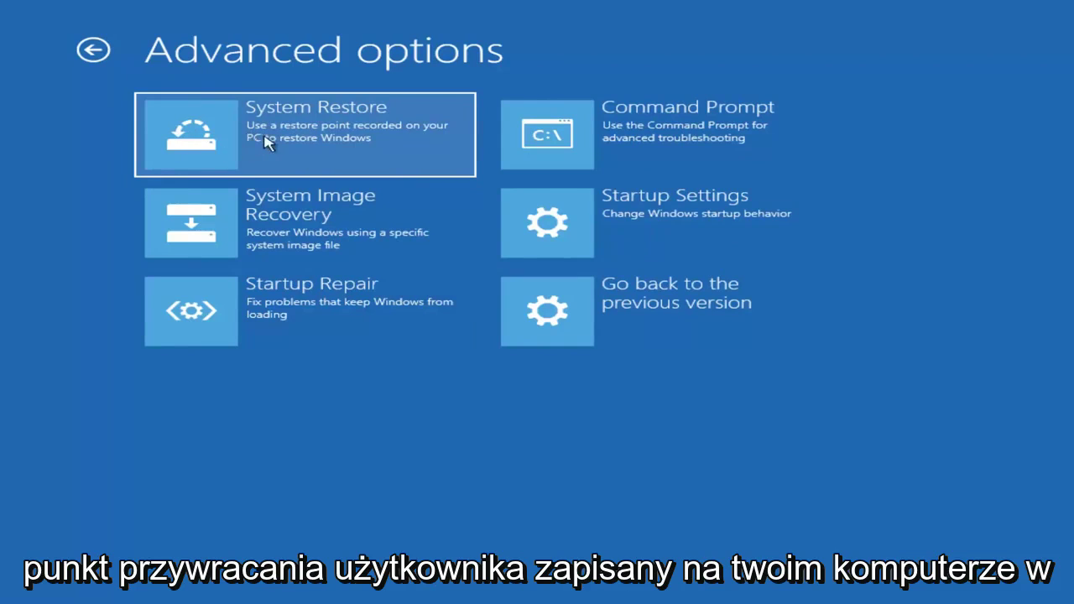
click(212, 141)
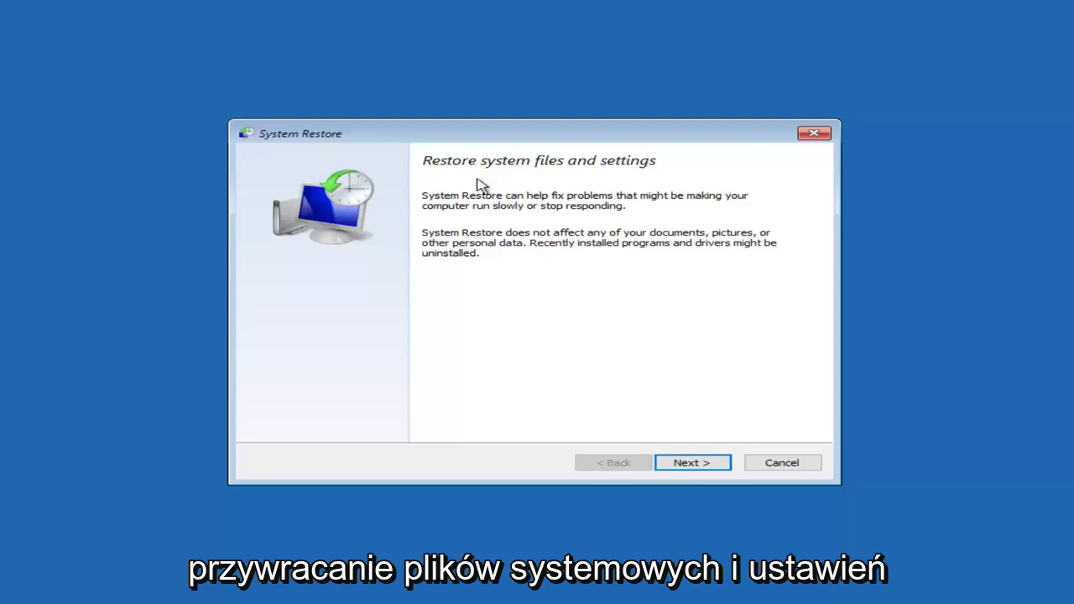
Restore C: to the 10/28/2017 11:59:48 AM Restore Operation point and confirm the warning.
click(678, 465)
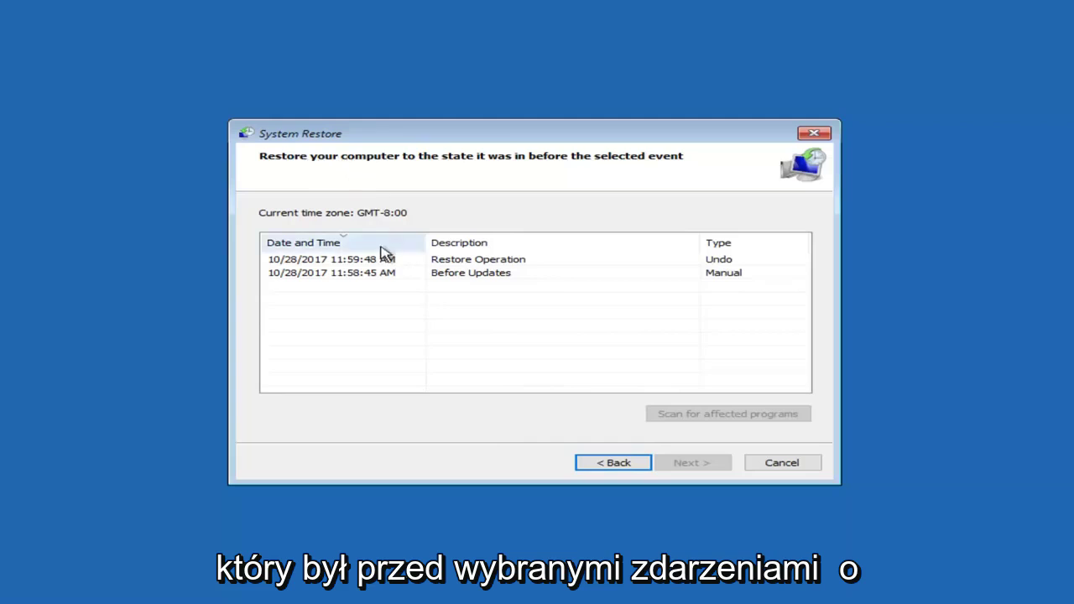
click(327, 262)
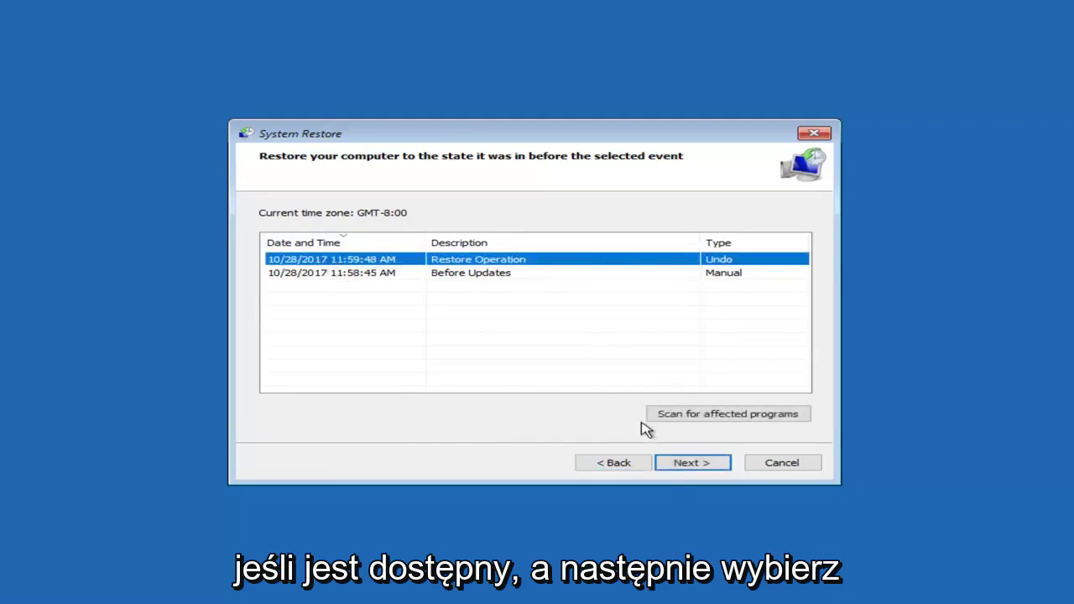
click(678, 470)
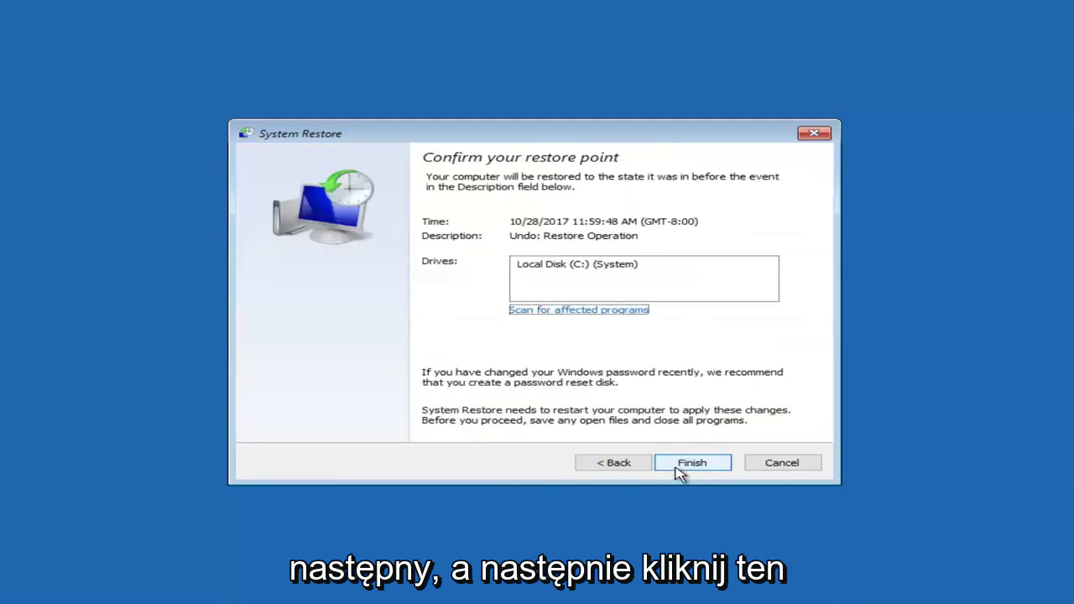
click(679, 471)
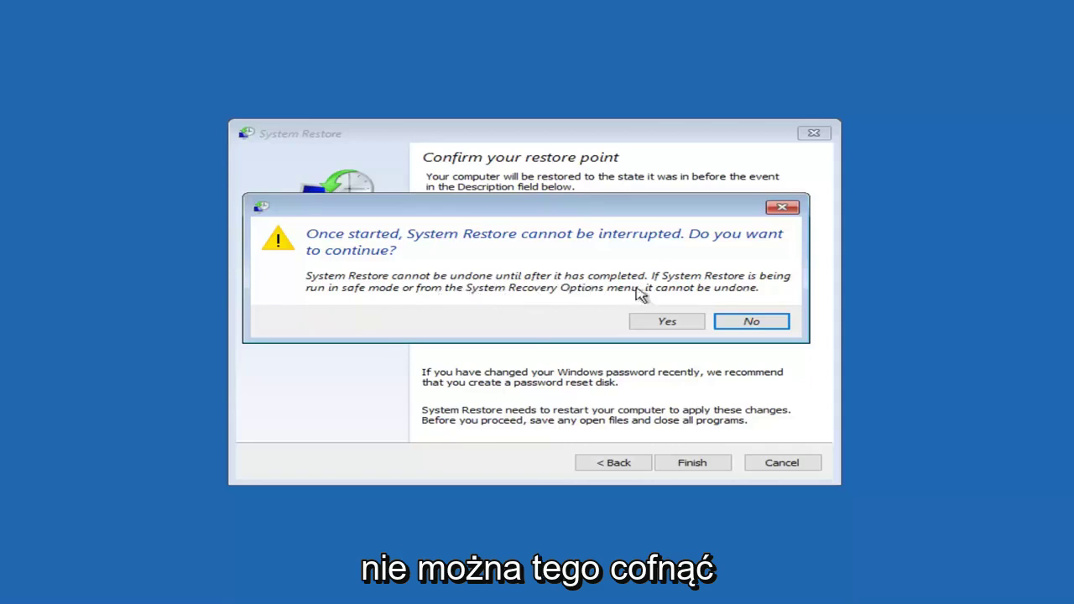
click(659, 324)
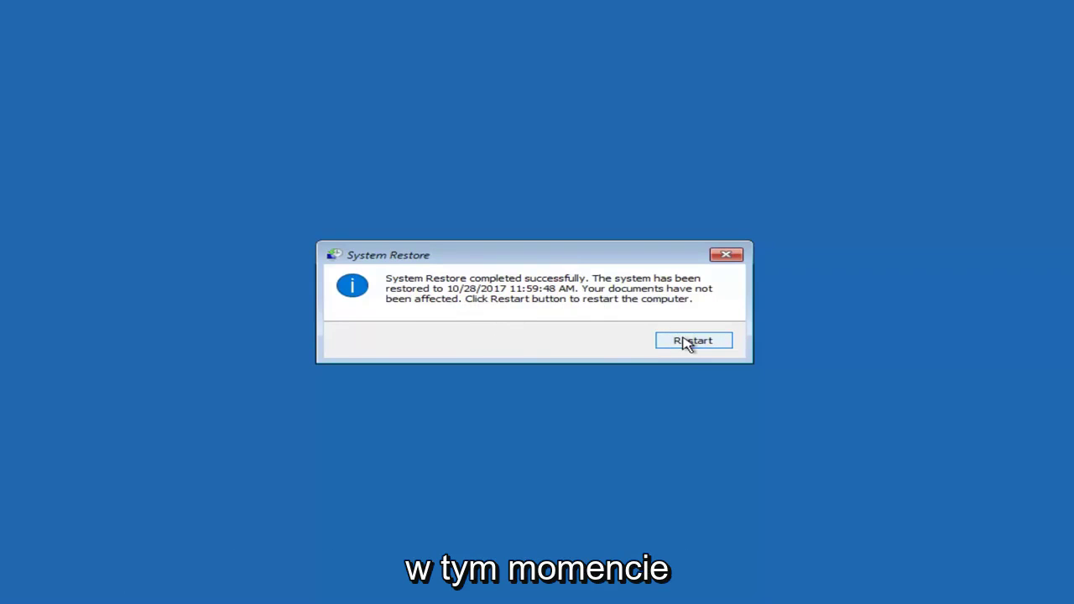
Restart after the completed restore and return to Troubleshoot's Advanced options screen.
click(686, 342)
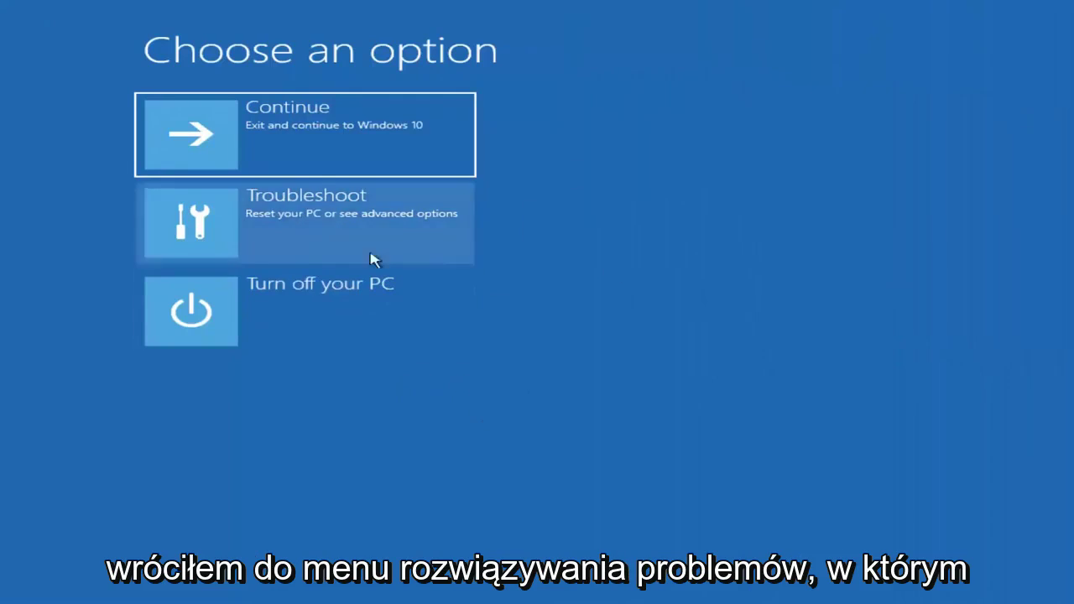
click(240, 246)
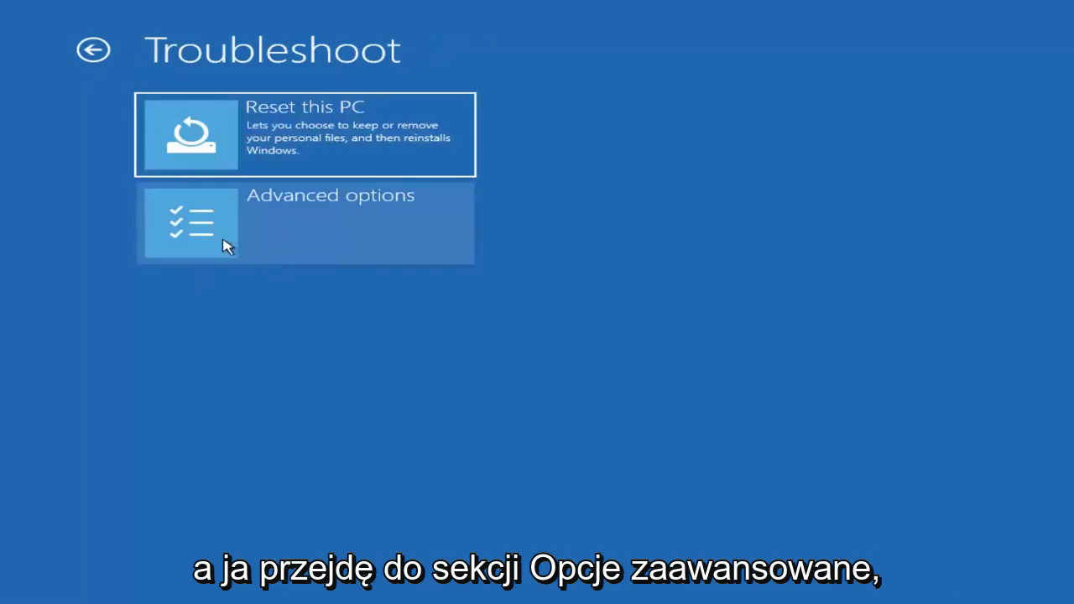
click(232, 238)
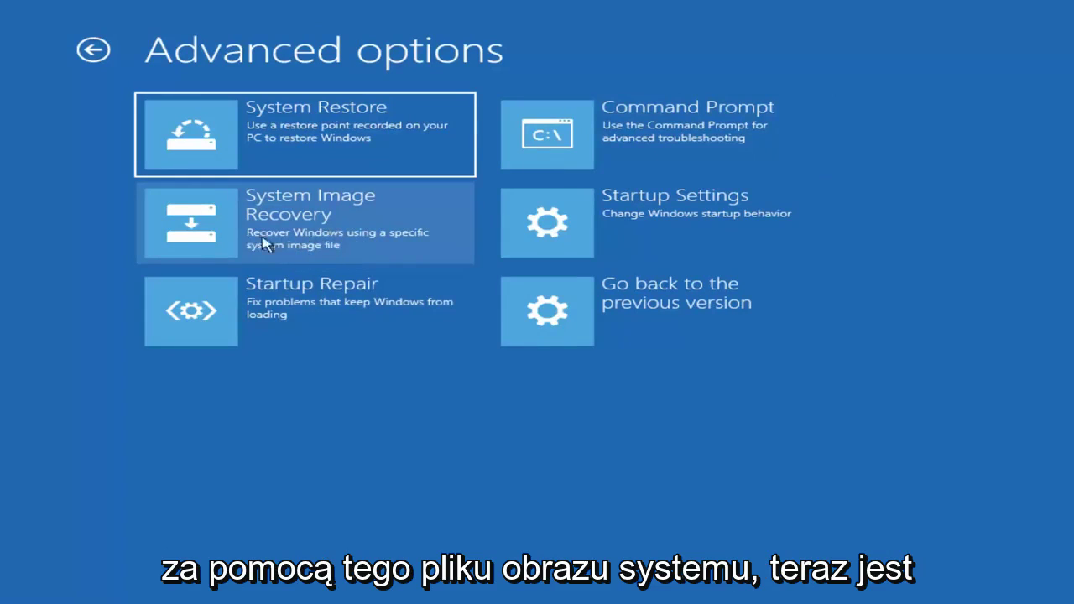
Try System Image Recovery, dismiss the missing-image warning, and view the network and driver options.
click(307, 242)
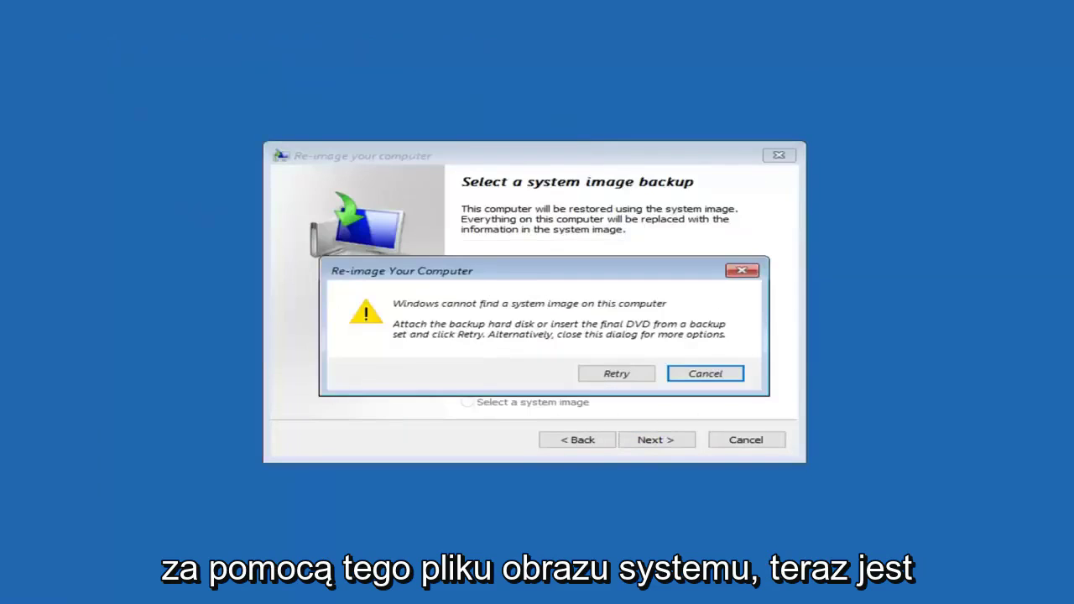
click(723, 375)
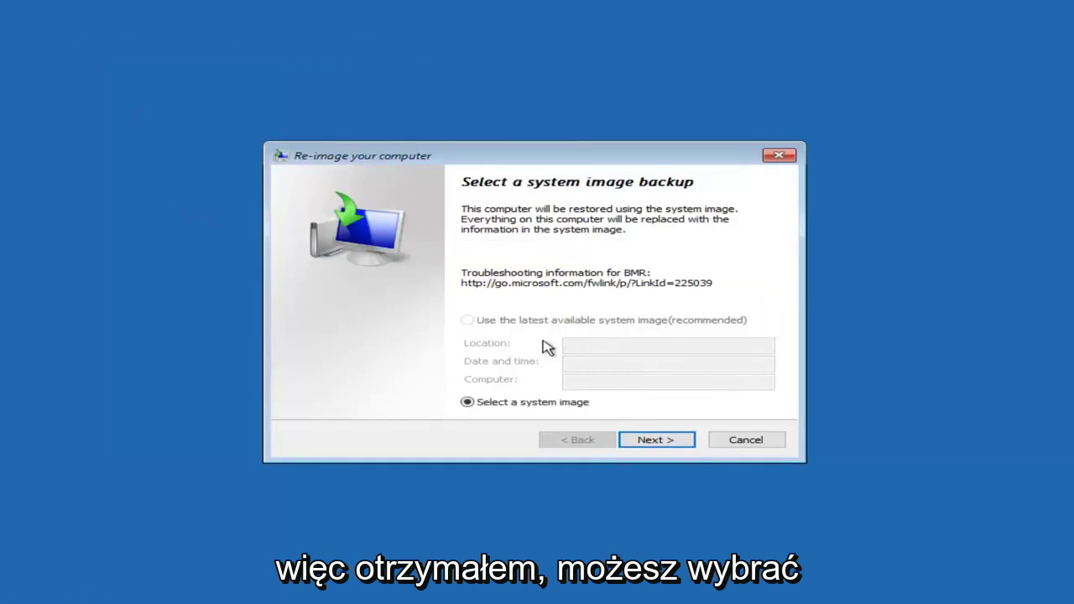
click(646, 440)
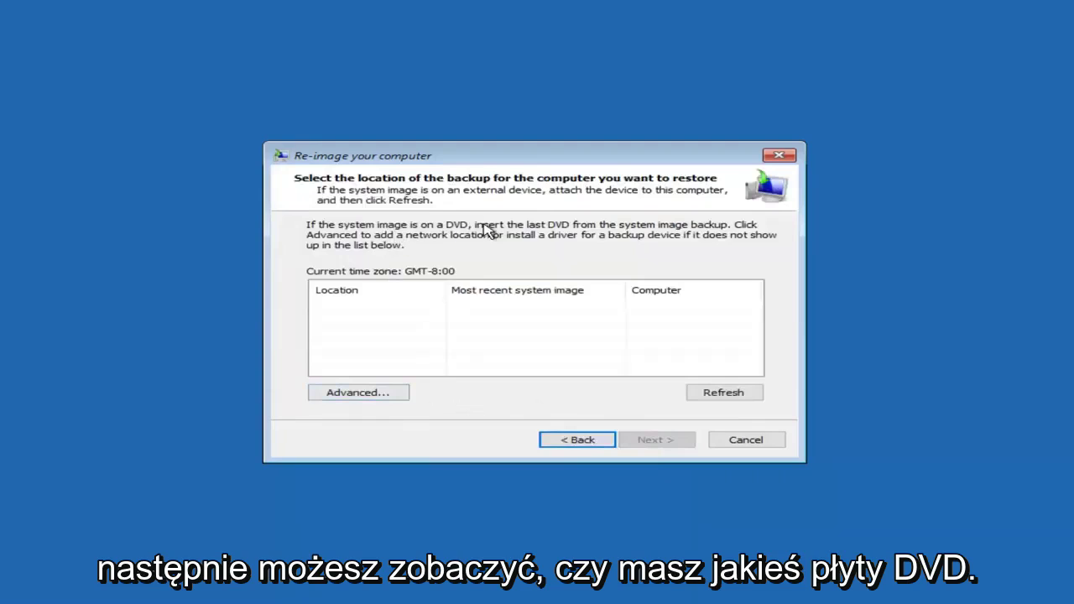
click(350, 392)
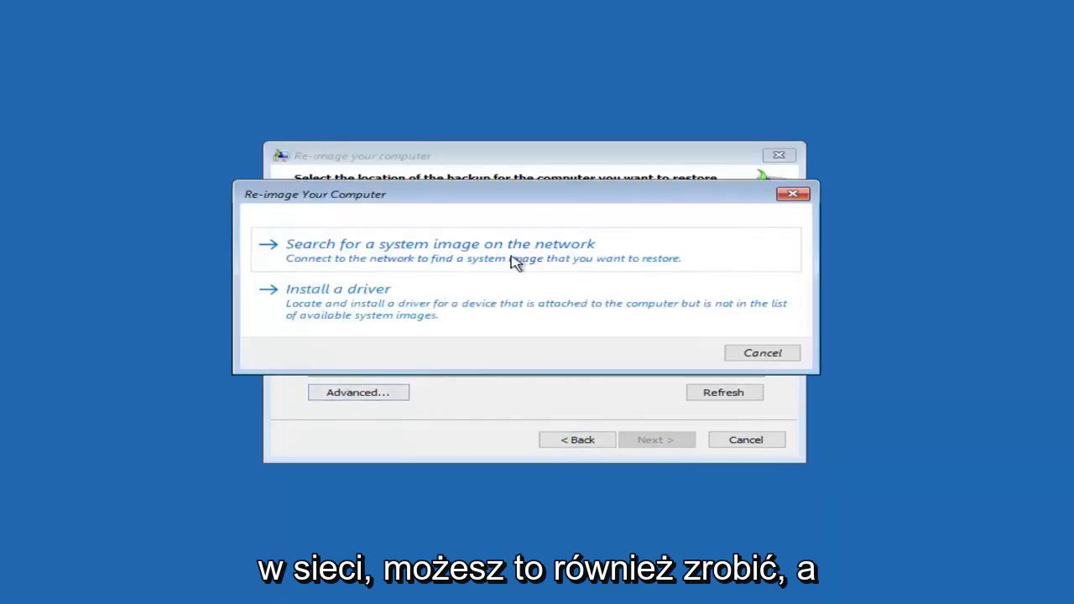
click(787, 197)
Cancel re-imaging and launch Startup Repair from Troubleshoot > Advanced options.
click(732, 437)
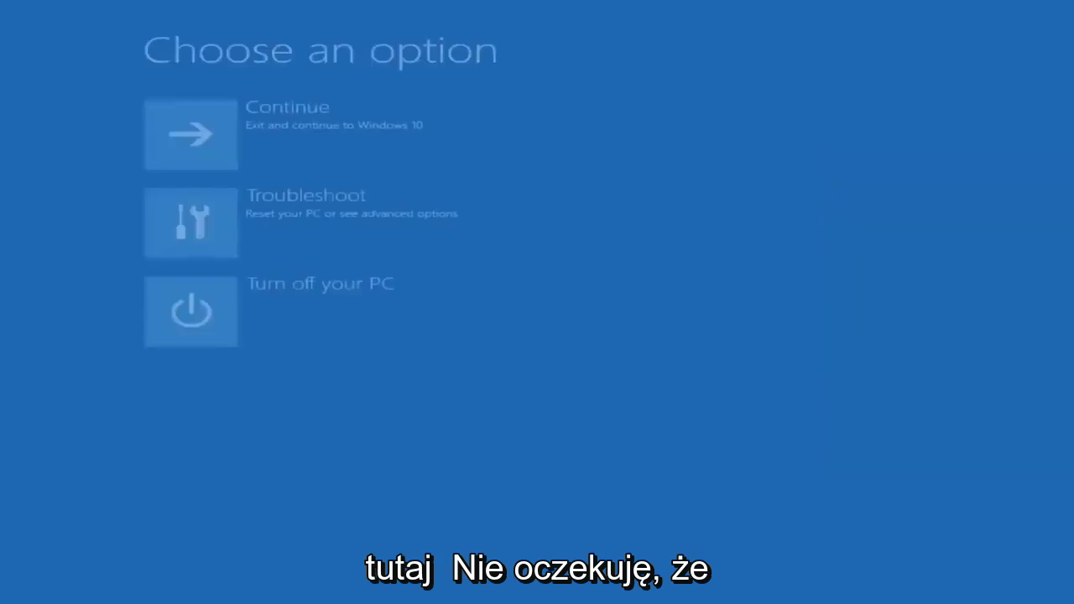
click(315, 215)
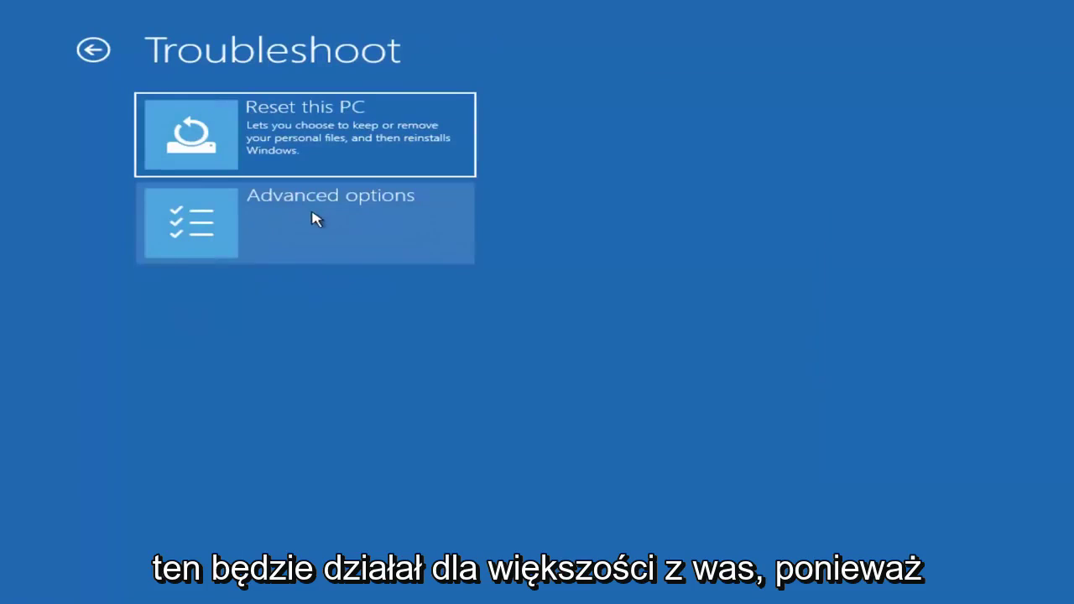
click(259, 227)
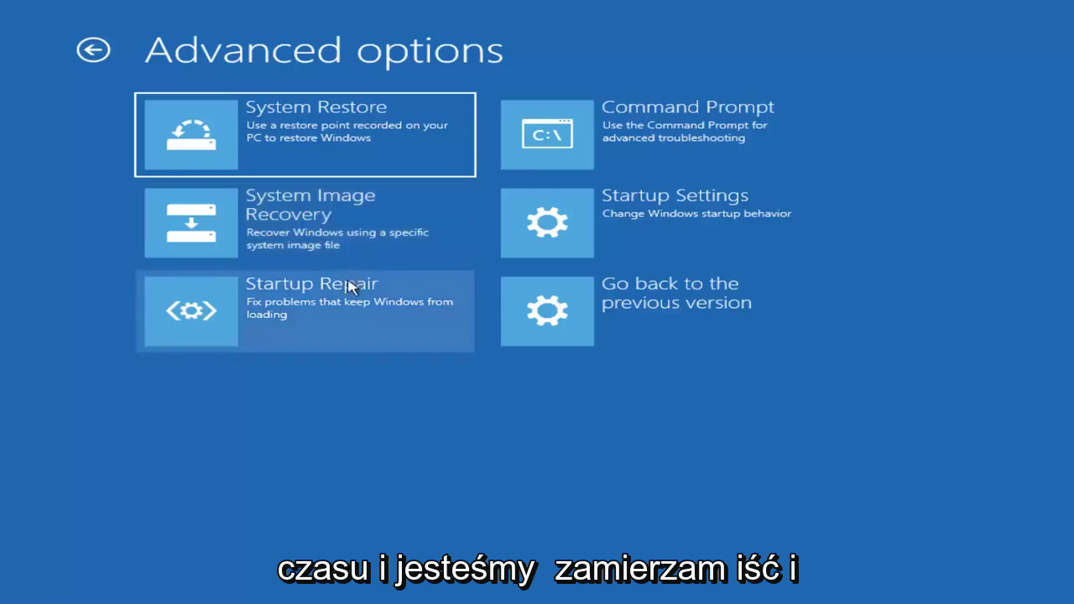
click(305, 310)
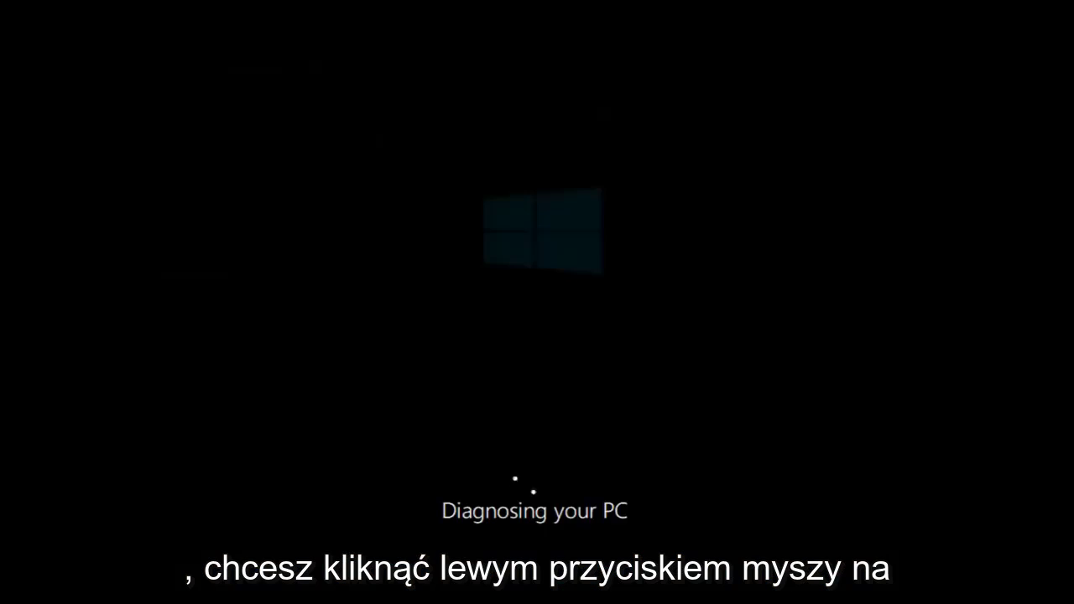
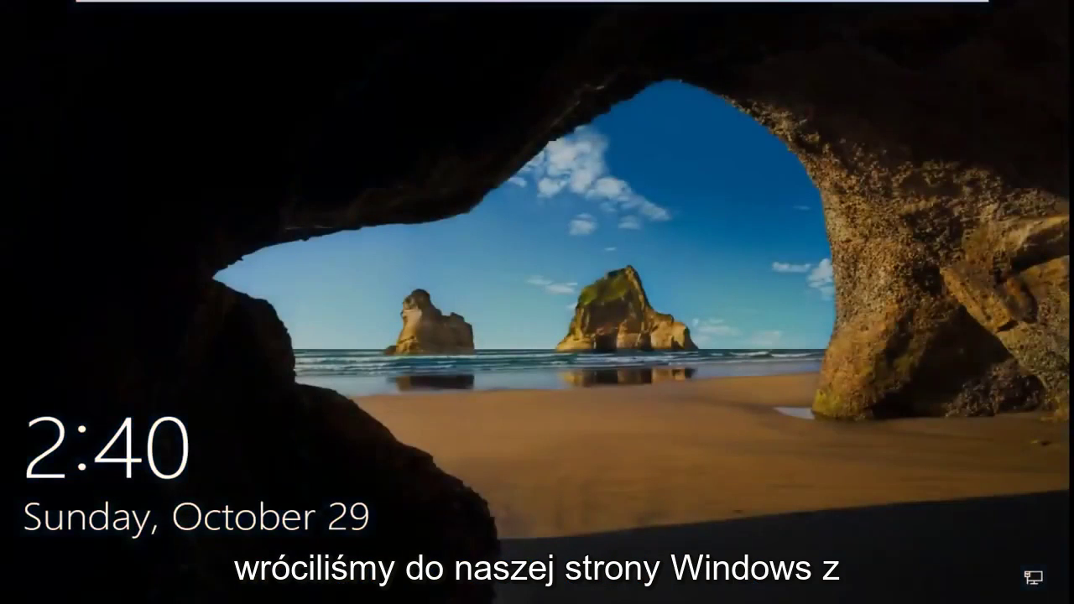
Sign in from the lock screen by entering the account password, correcting a mistyped first attempt.
click(466, 438)
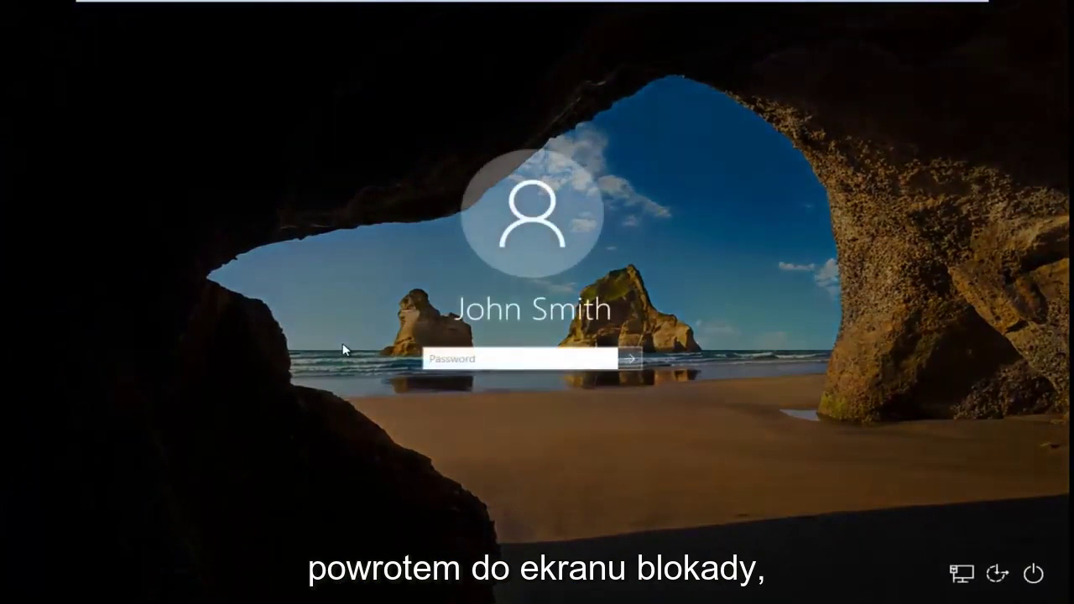
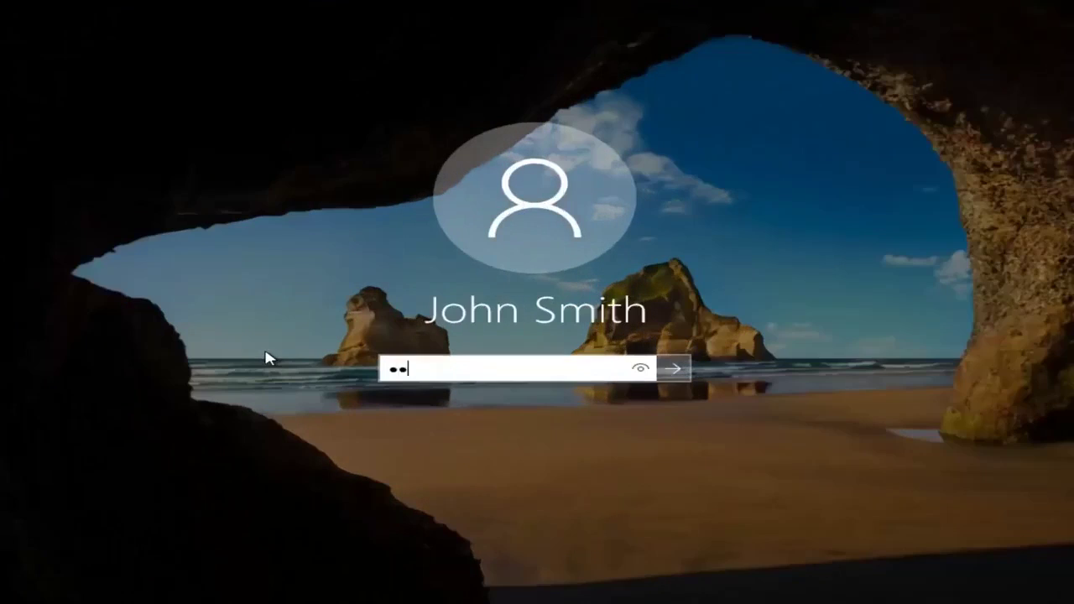
key(Return)
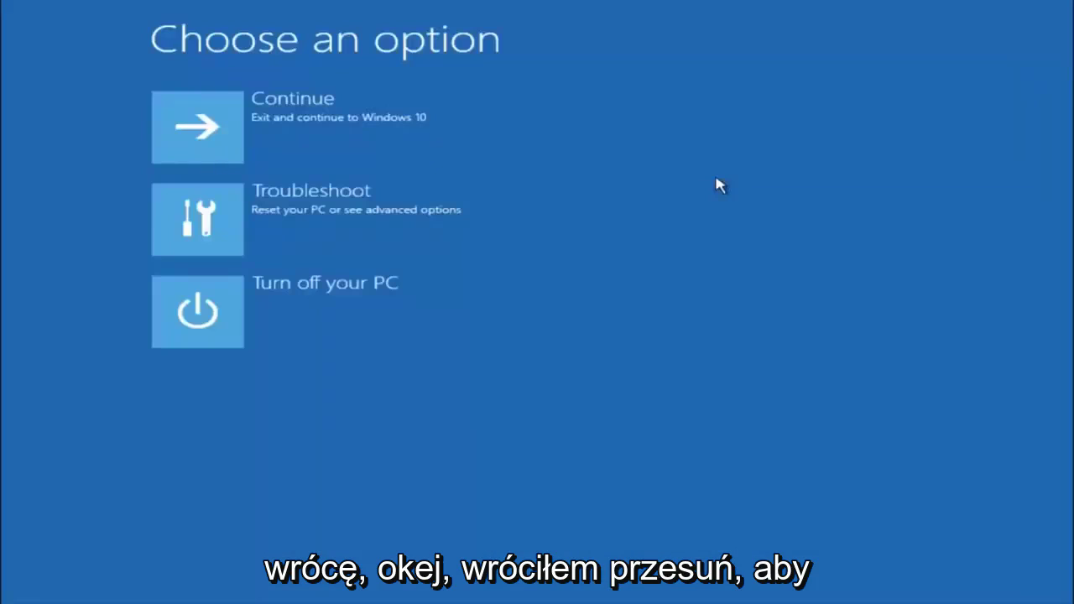
Go through Troubleshoot and Advanced options to launch the recovery Command Prompt at X:\windows\system32.
click(209, 229)
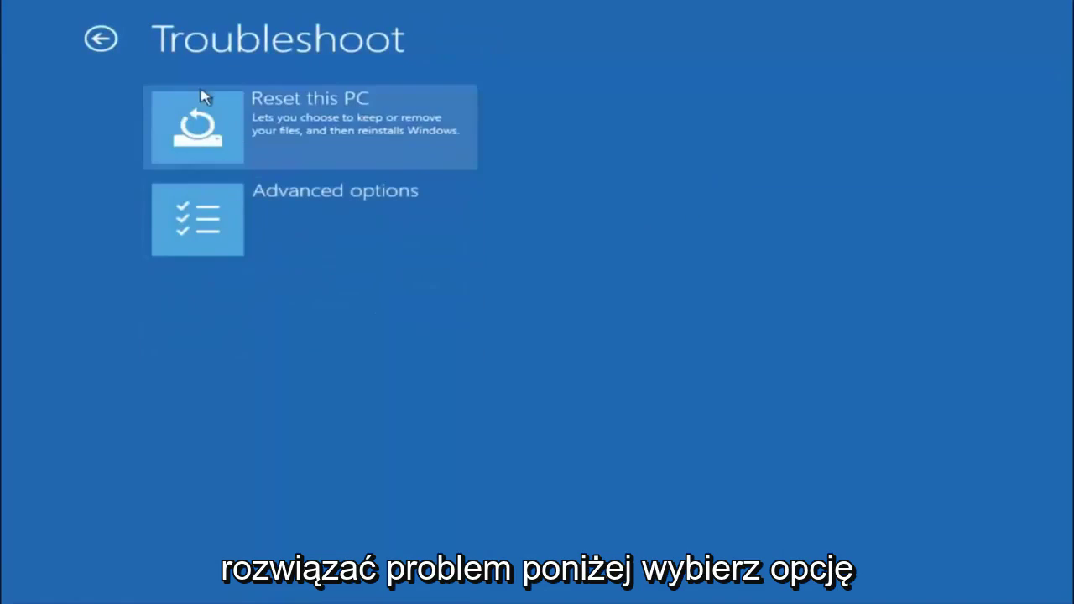
click(288, 209)
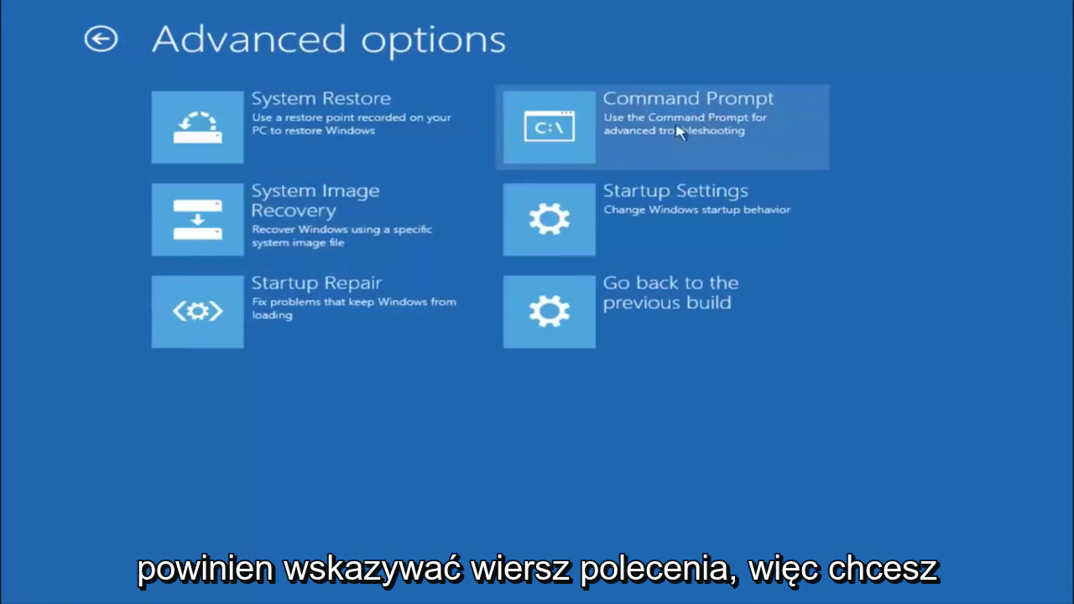
click(632, 139)
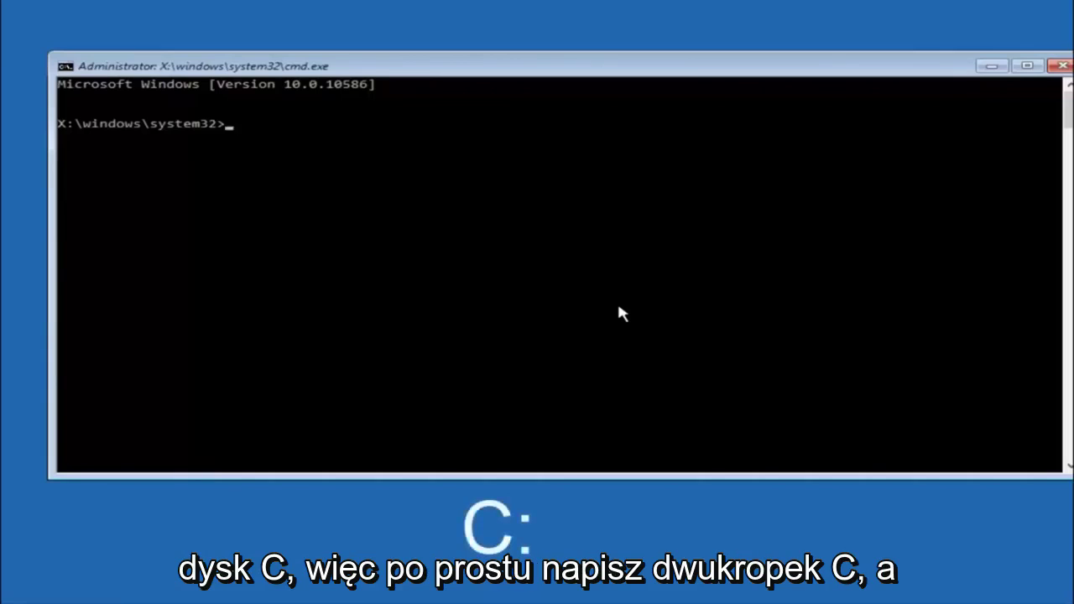
Switch to drive C: and run dir, showing PerfLogs, Program Files, Users, Windows and Windows.old.
text(c:)
key(Return)
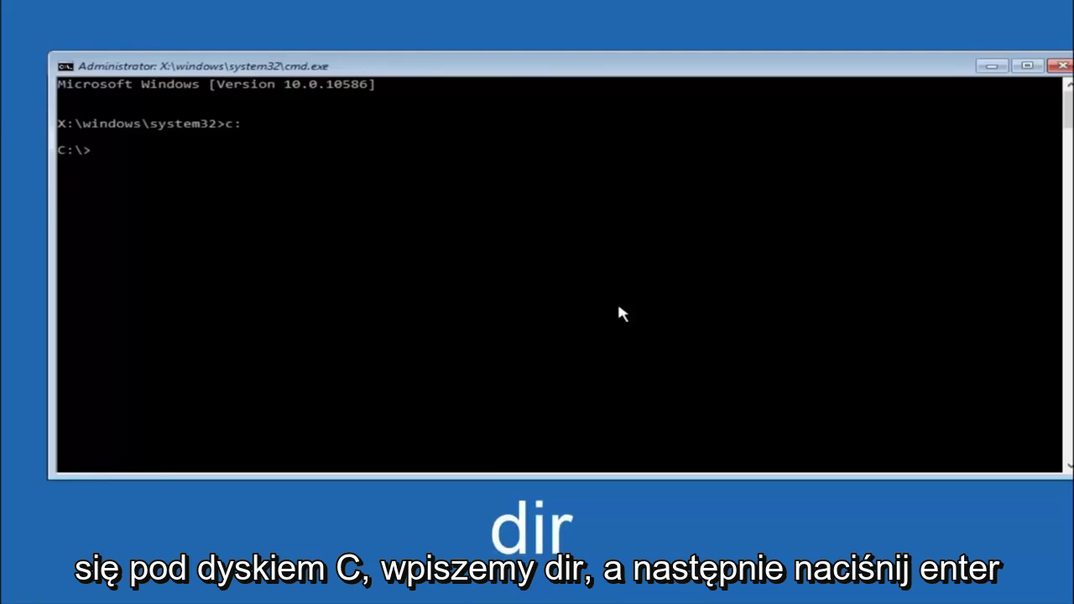
text(dir)
key(Return)
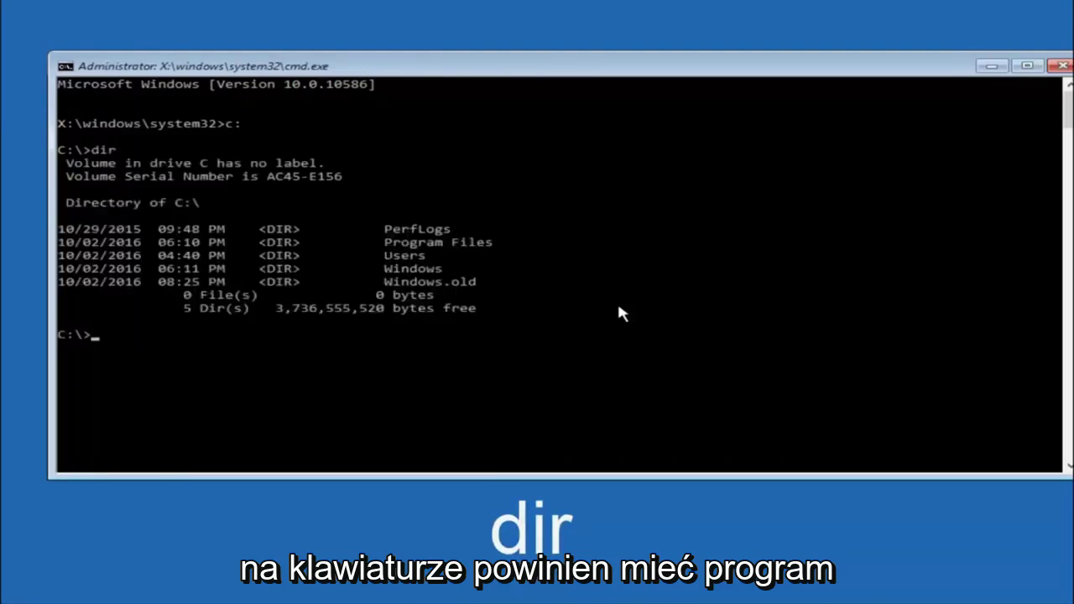
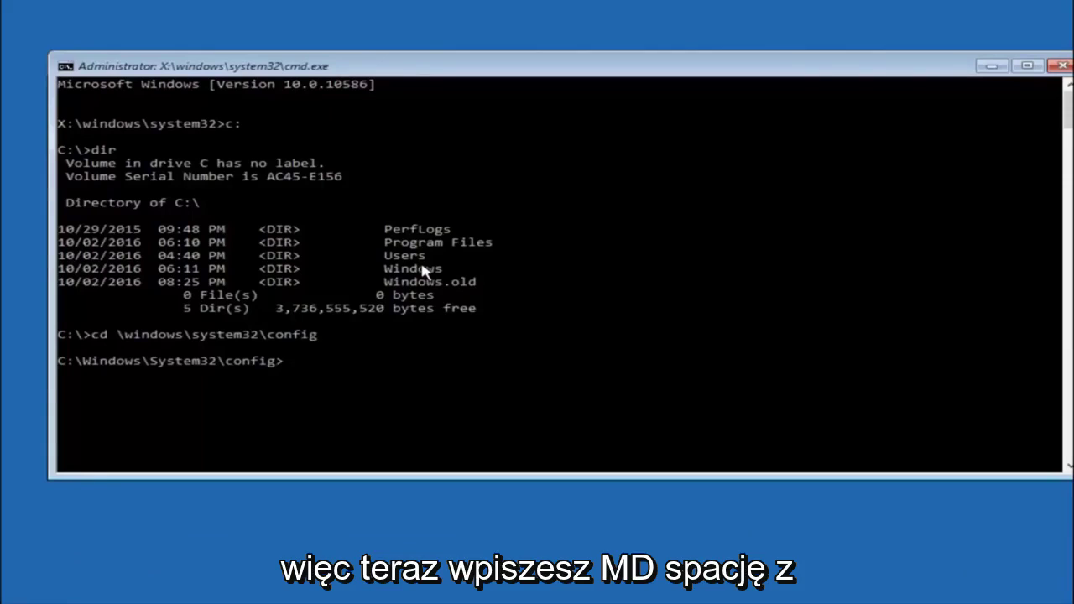
Enter 'md backup' at the C:\Windows\System32\config prompt without running it yet.
text(md)
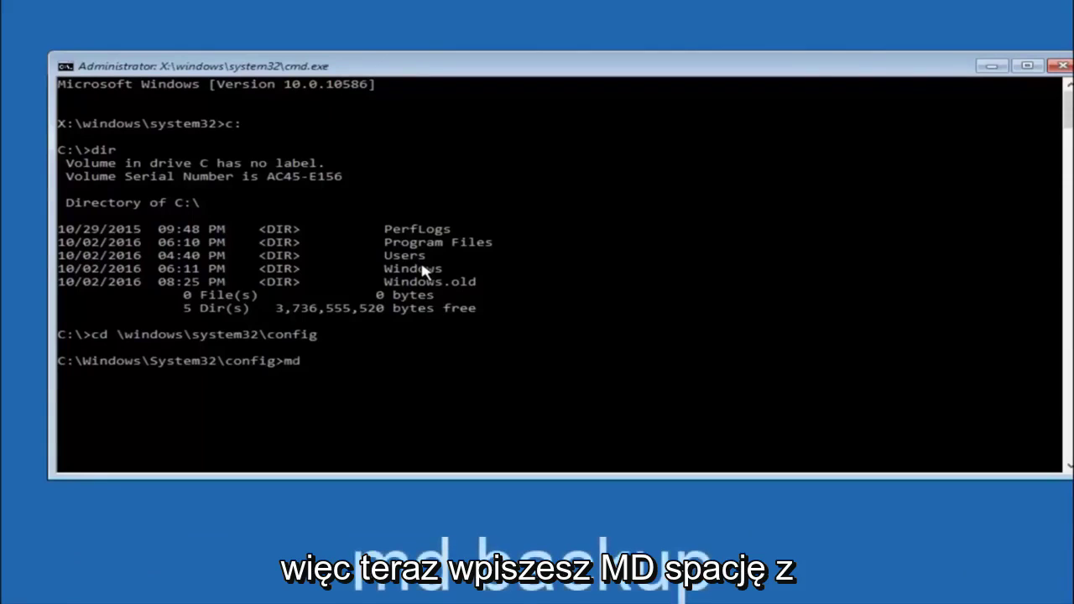
text( back)
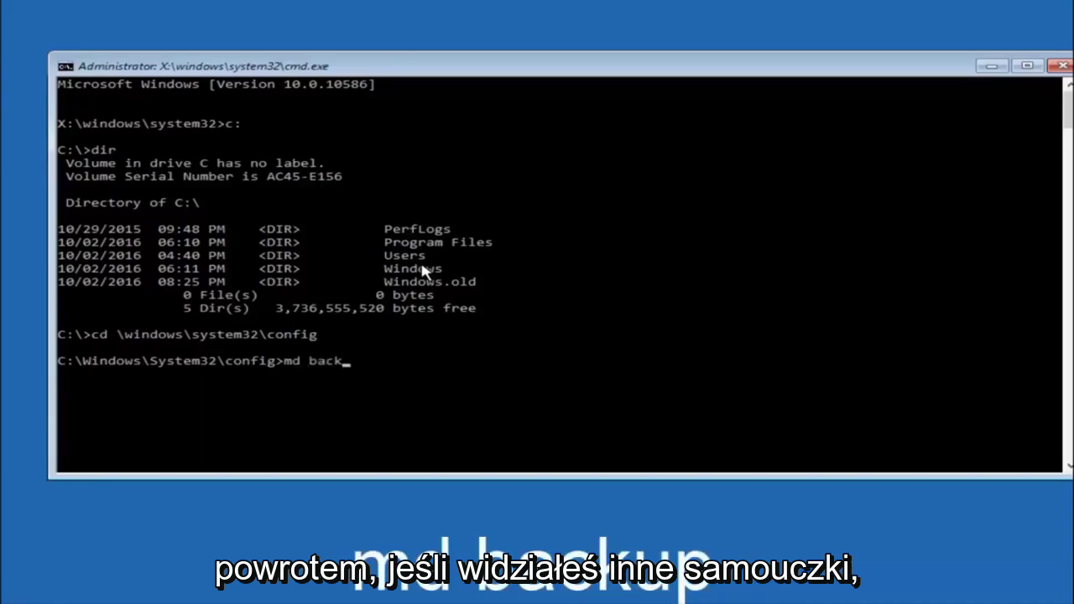
text(up)
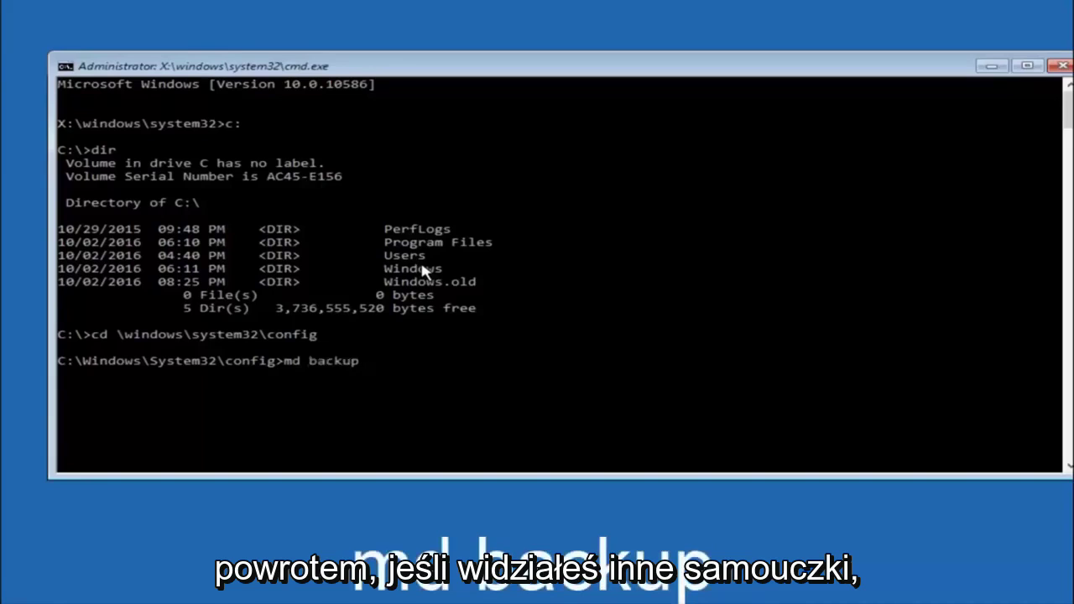
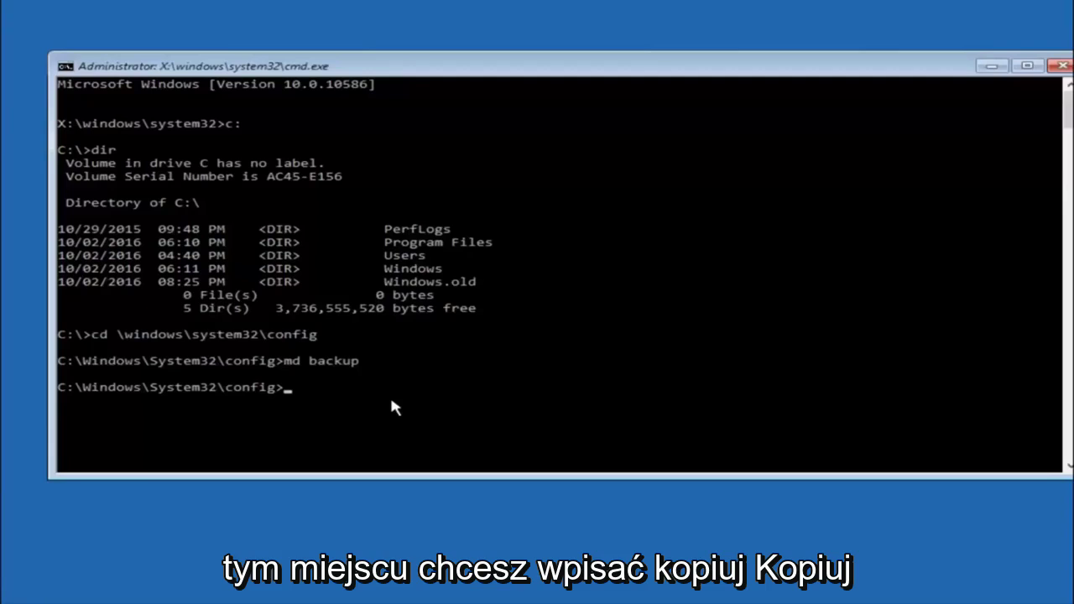
Begin a copy command for all files in the config folder with 'copy *.' at the prompt.
text(copy)
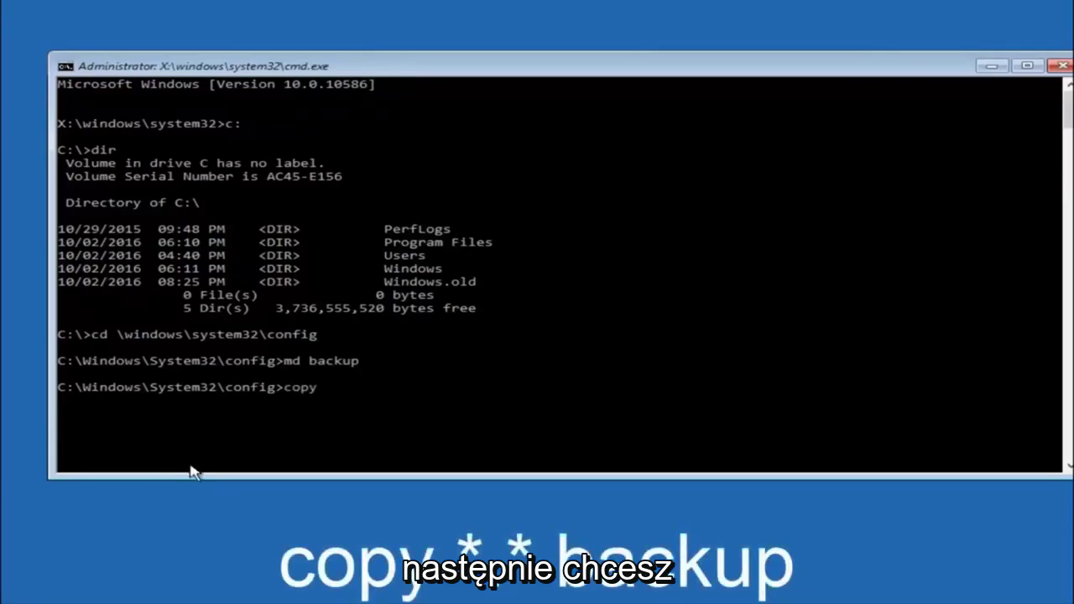
text( *)
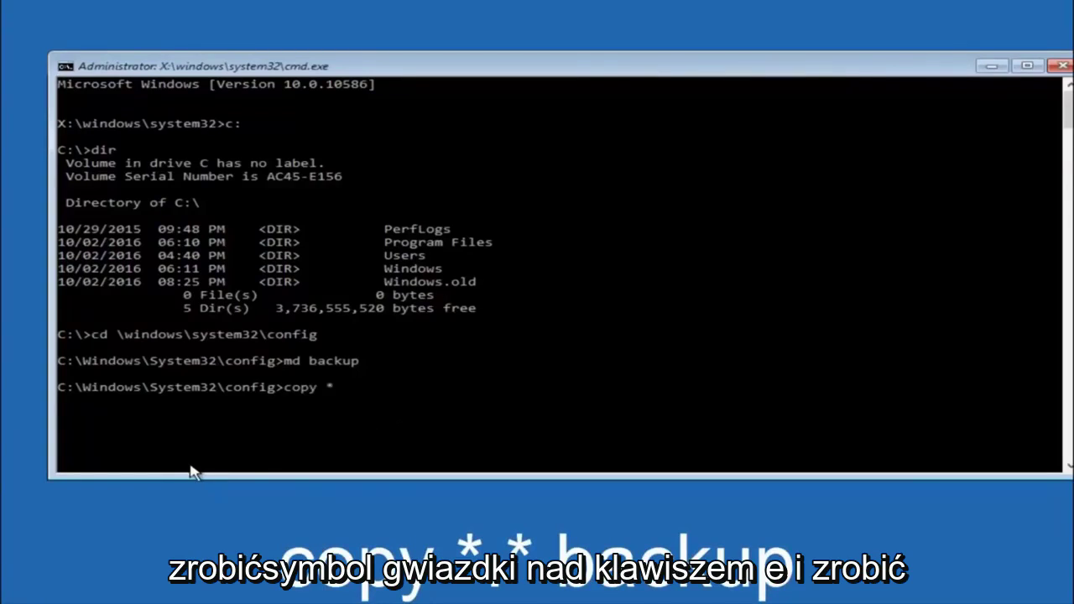
text(.* backup1)
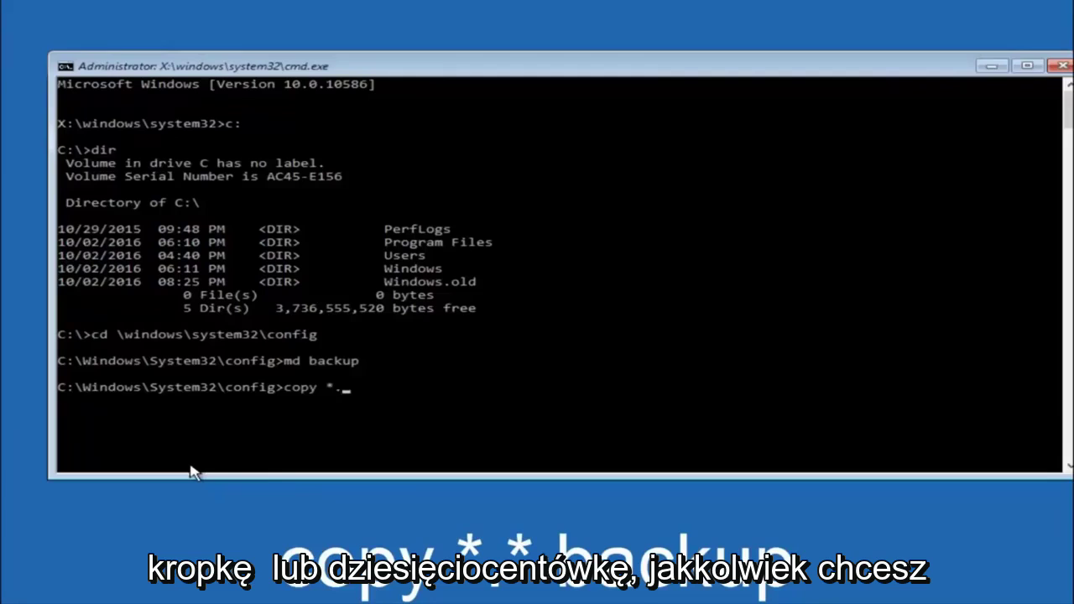
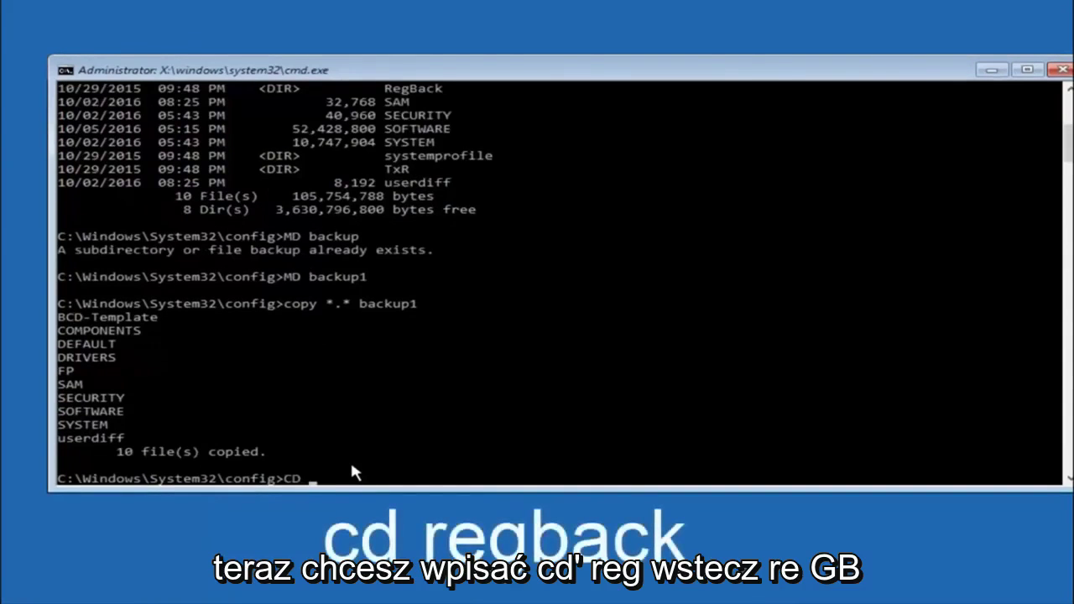
Run CD regback to enter C:\Windows\System32\config\RegBack.
text( regback)
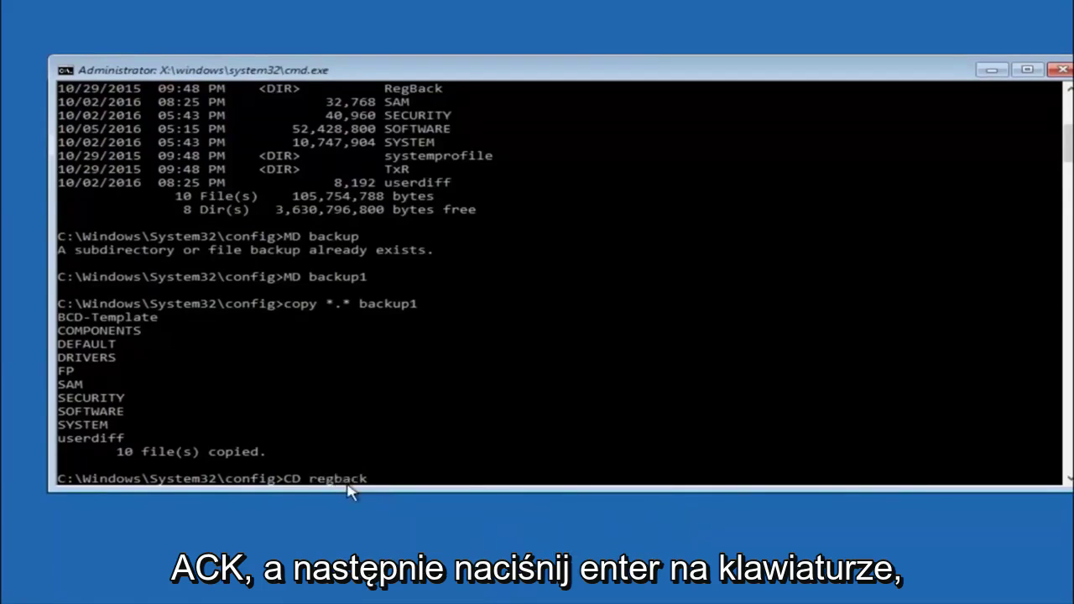
key(Return)
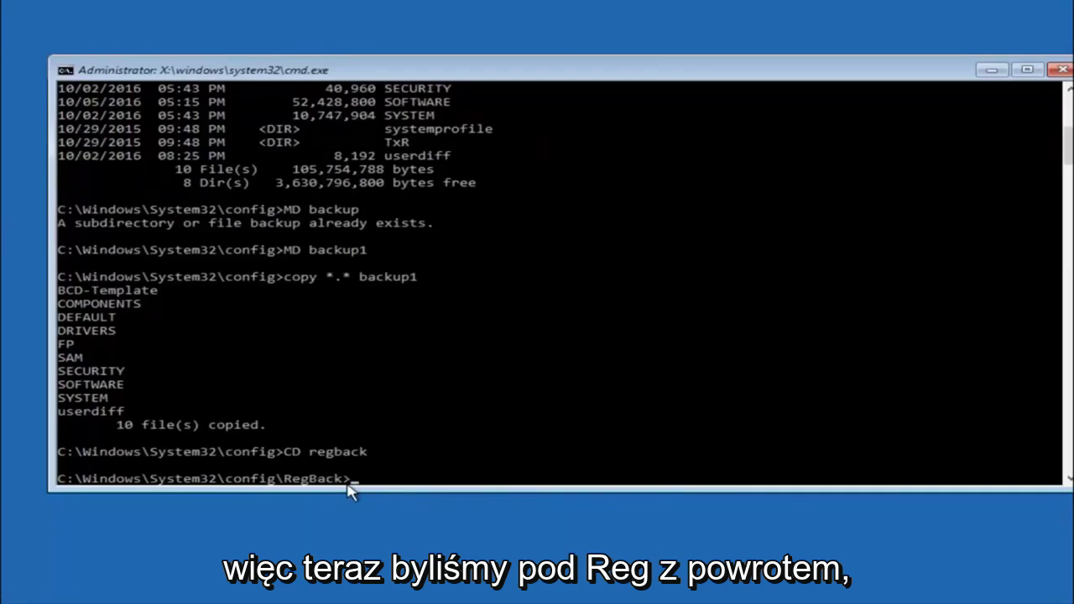
Run dir to show the five 0-byte hive files in RegBack, then start a copy command.
text(d)
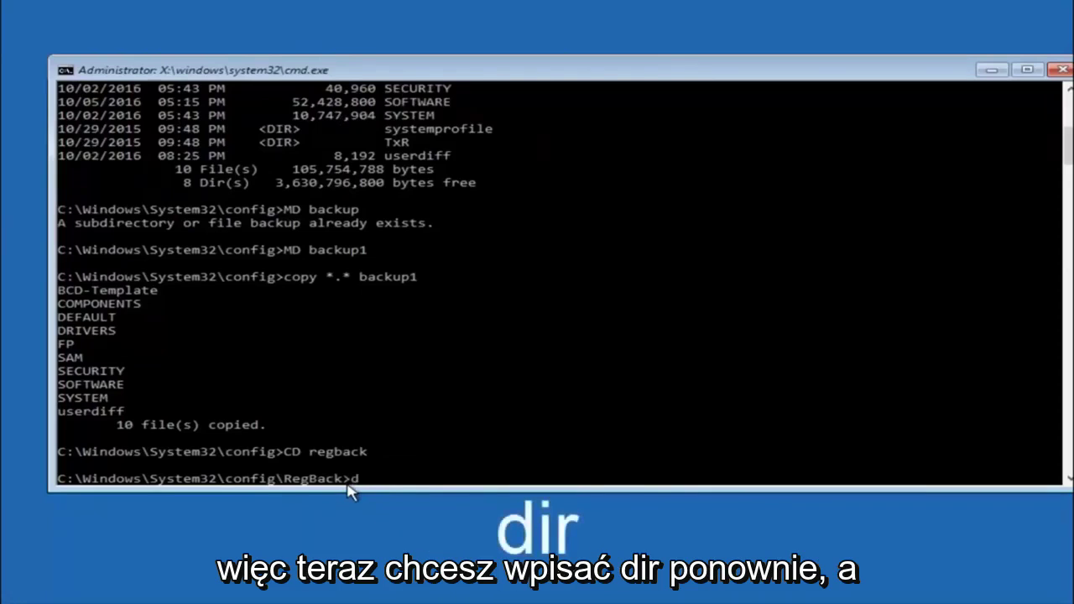
text(ir)
key(Return)
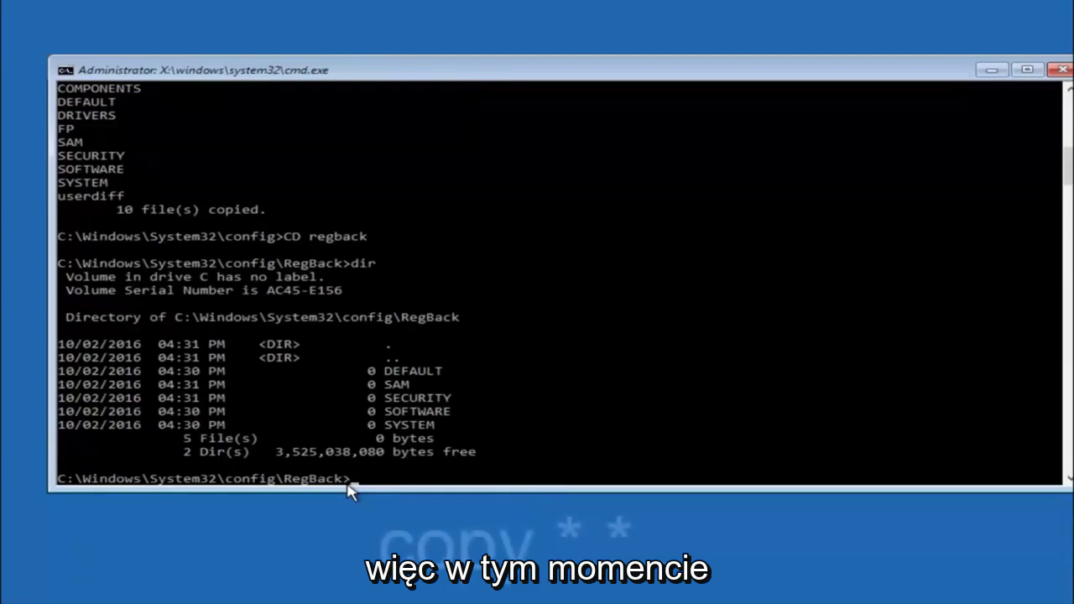
text(copy)
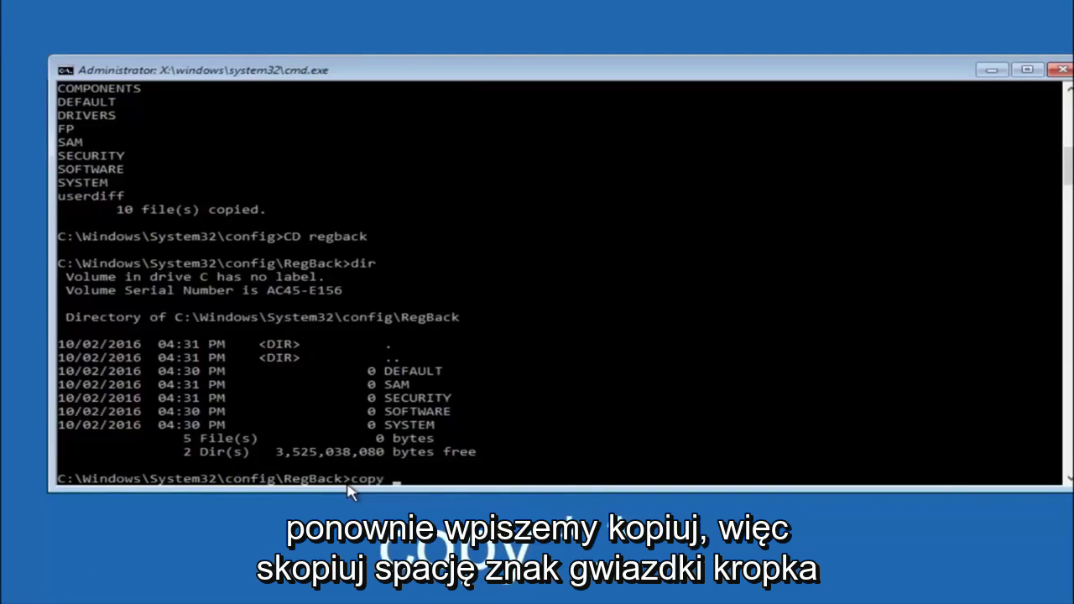
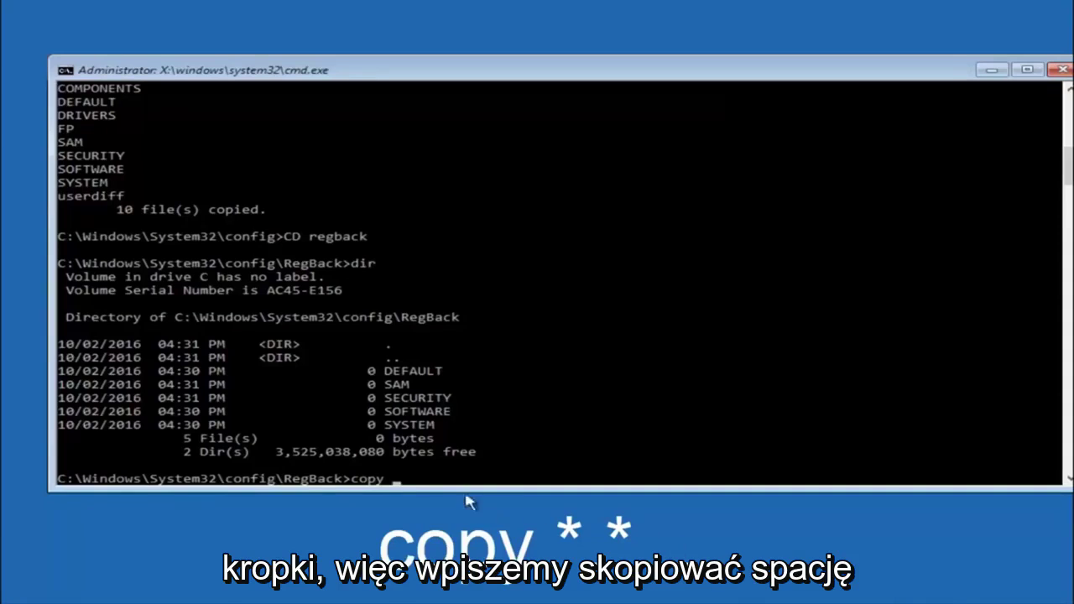
Focus the console at the RegBack prompt to continue the wildcard copy command.
click(399, 481)
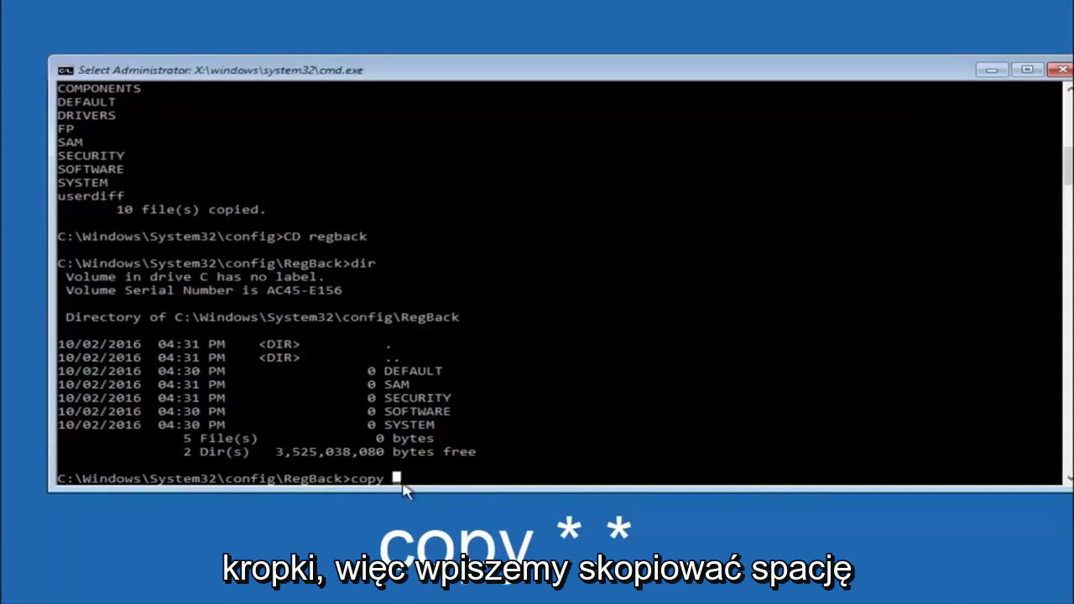
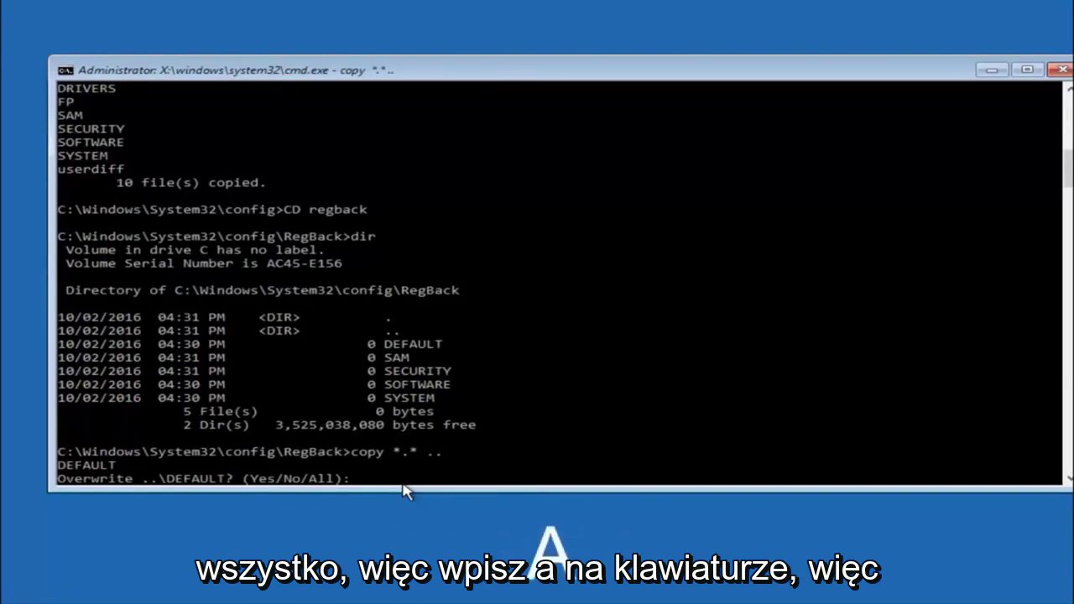
Answer All (A) to the overwrite prompt so the five hives copy into config, then close the console.
text(A)
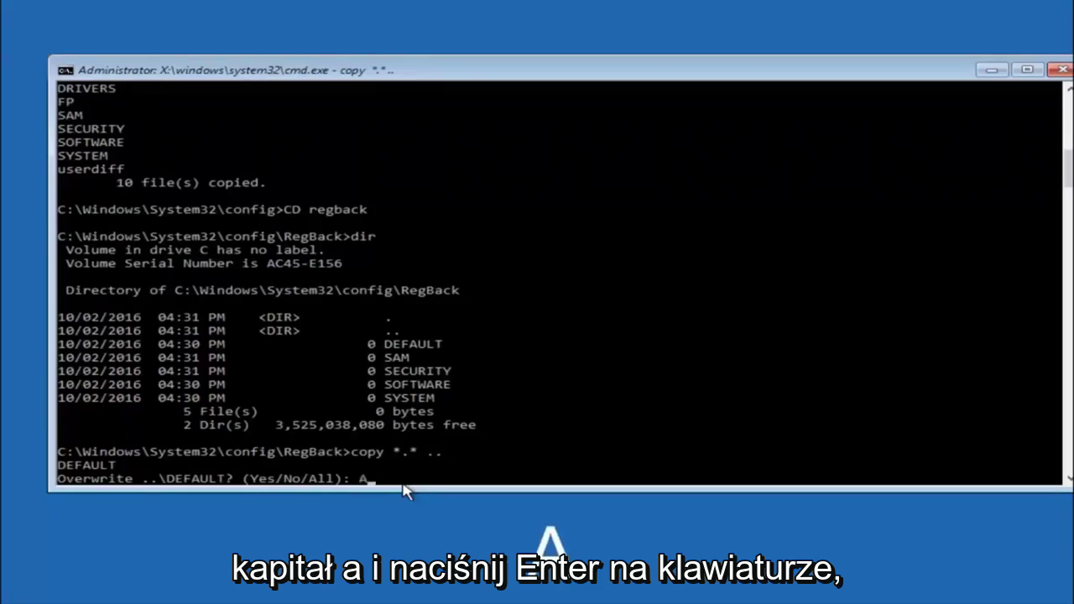
key(Return)
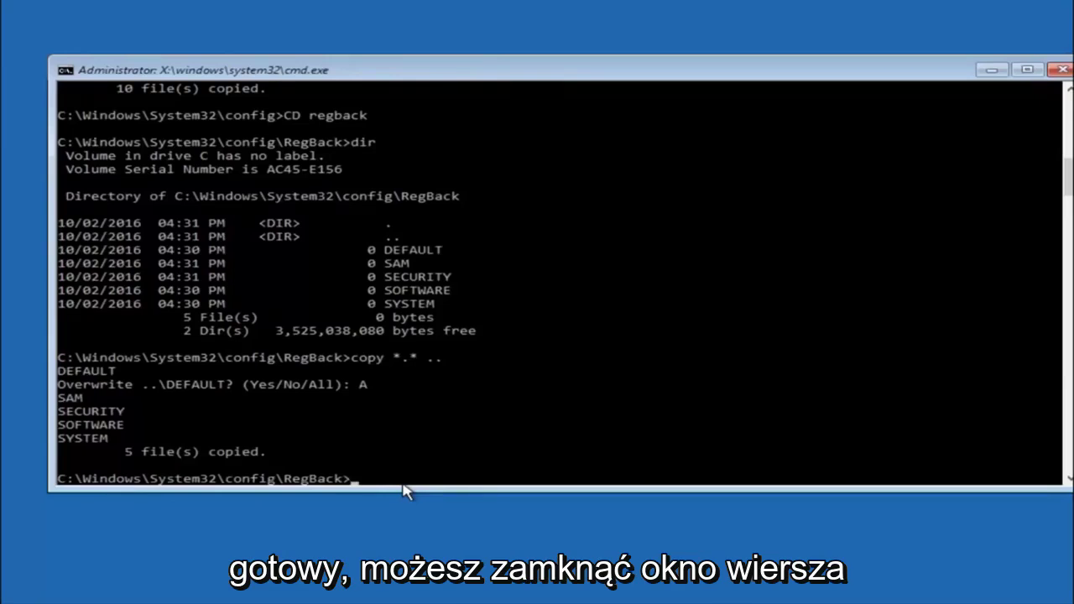
click(1062, 69)
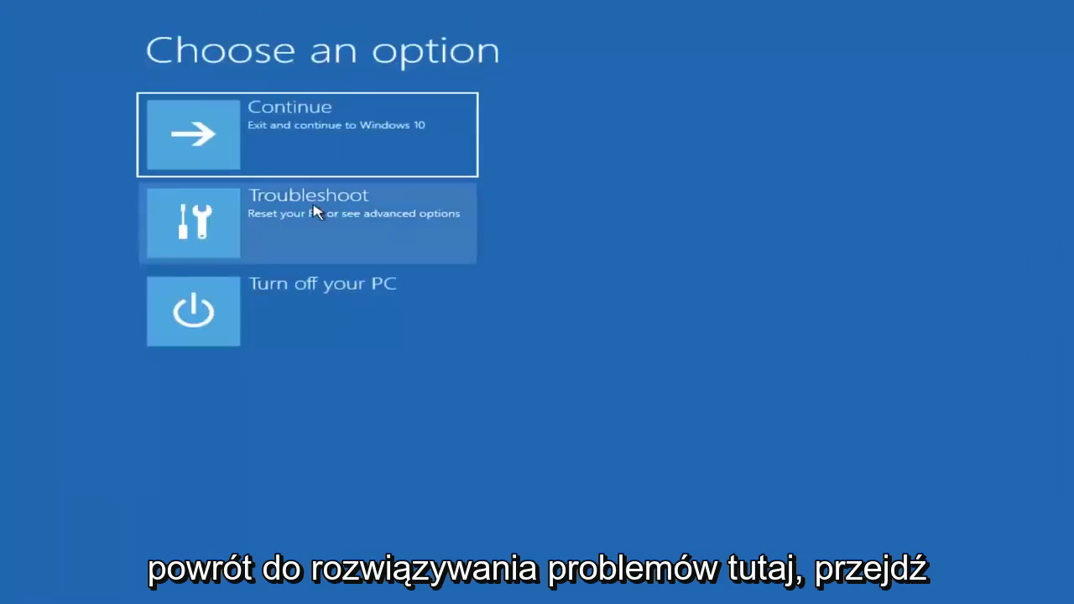
Go to Troubleshoot and then Advanced options in the recovery menu.
click(284, 215)
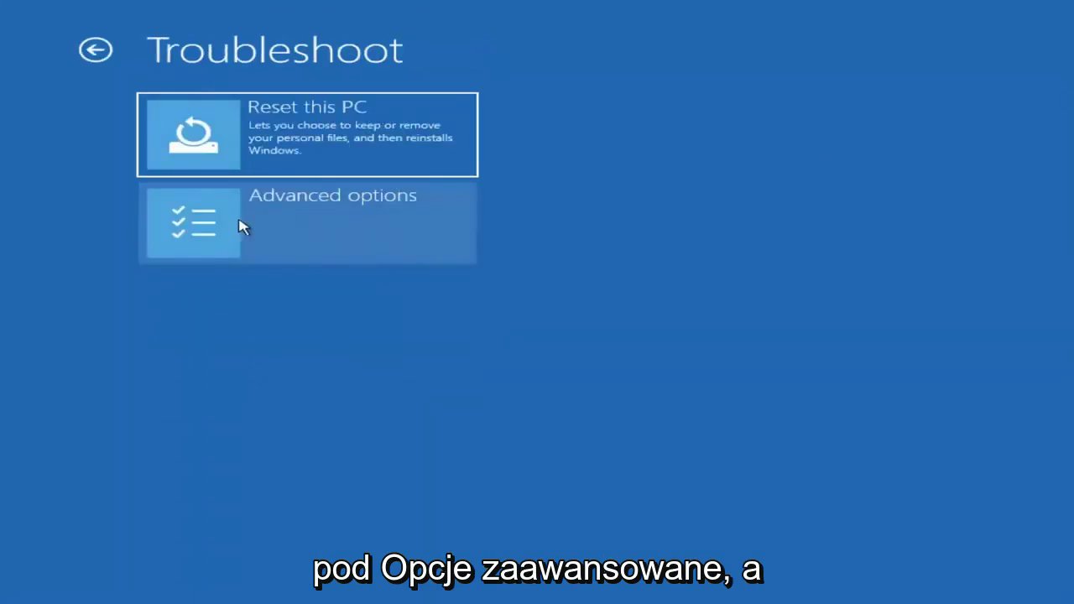
click(240, 225)
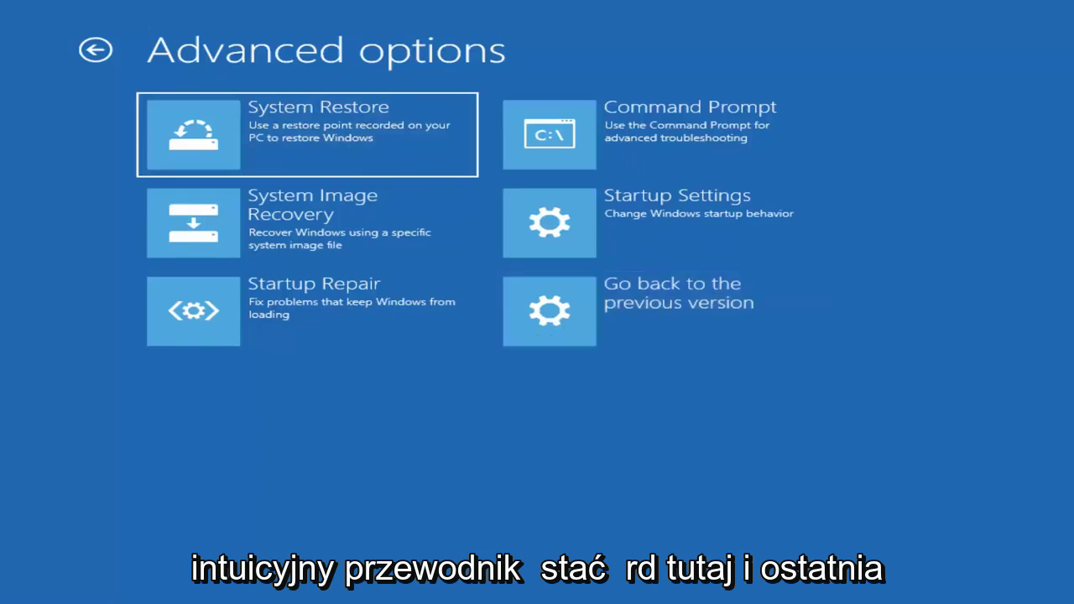
Back out to Troubleshoot, view the Reset this PC choices, then return to Choose an option.
click(96, 52)
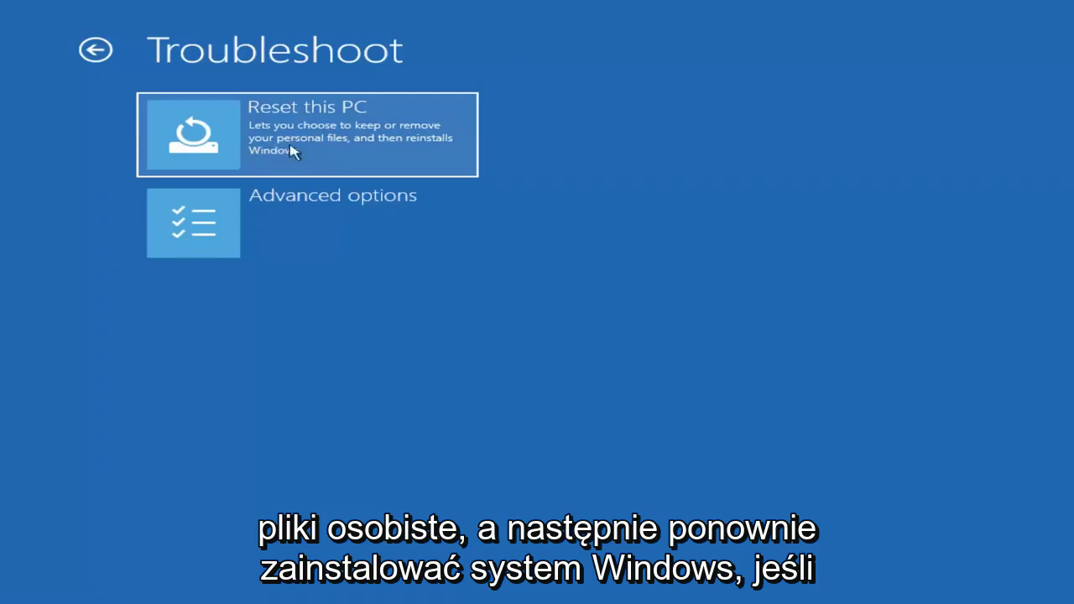
click(252, 150)
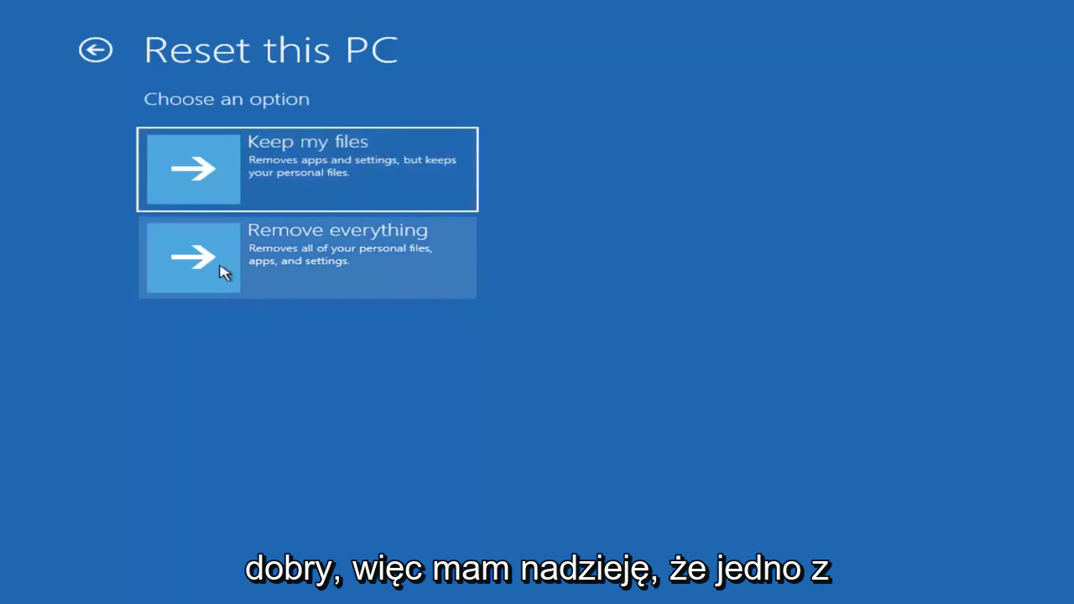
click(93, 52)
click(94, 51)
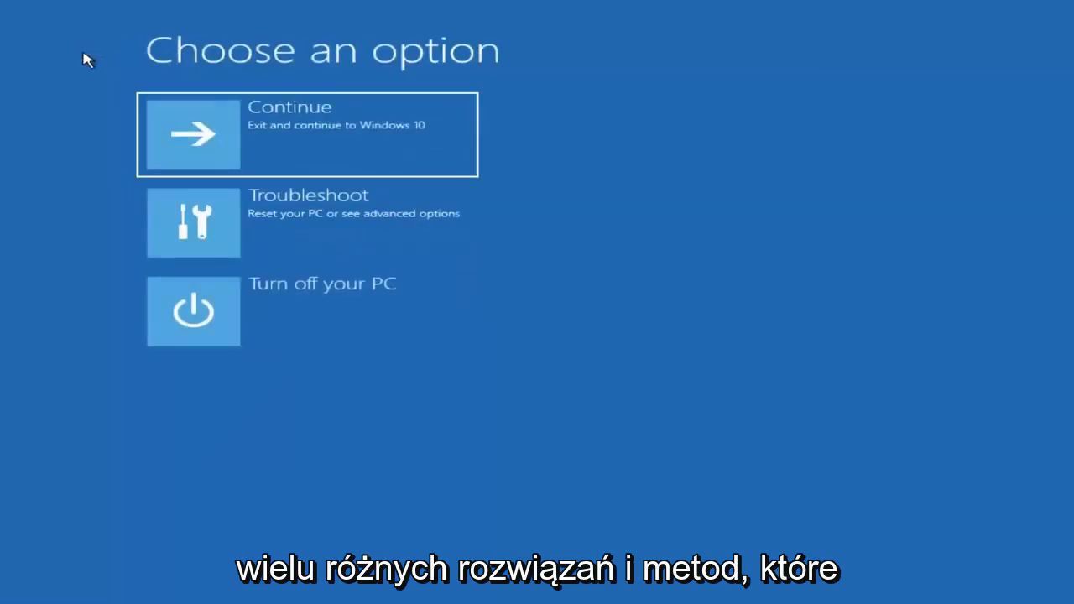